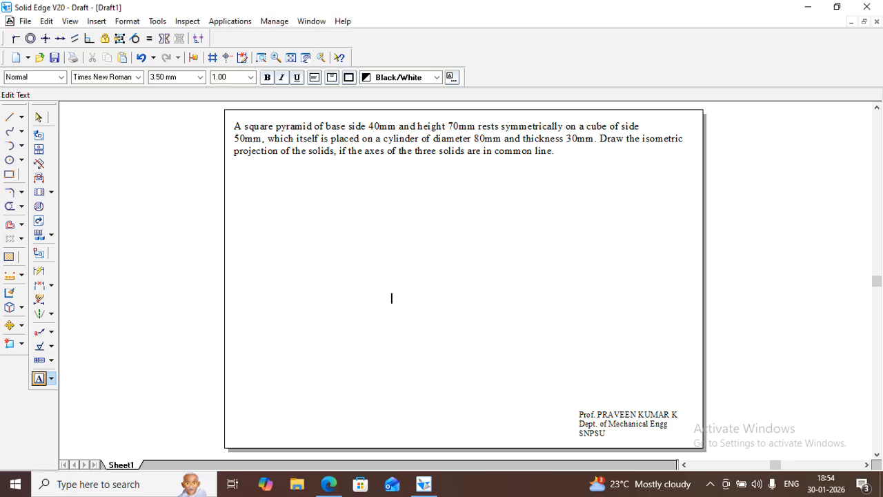
Step: Draw an 80 mm continuous line at 30° in the lower half of the sheet, with a line width of 0.50 mm
{"action": "left_click", "coordinate": [9, 118]}
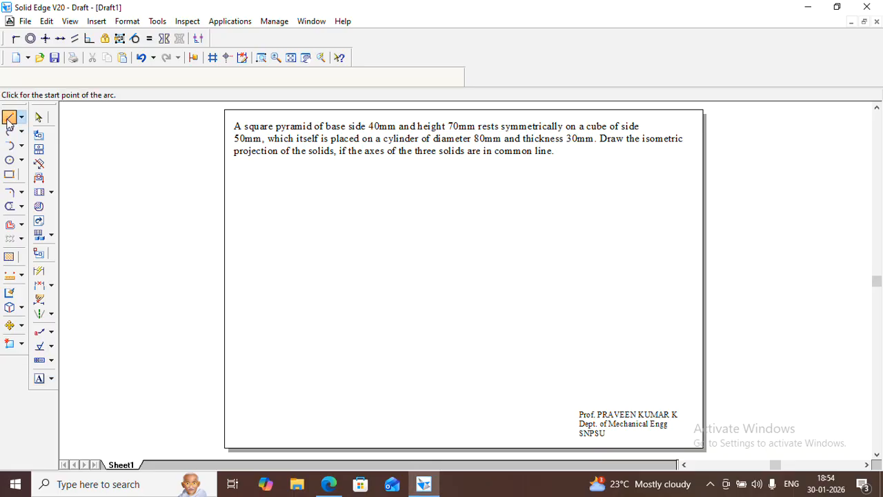
{"action": "left_click", "coordinate": [102, 76]}
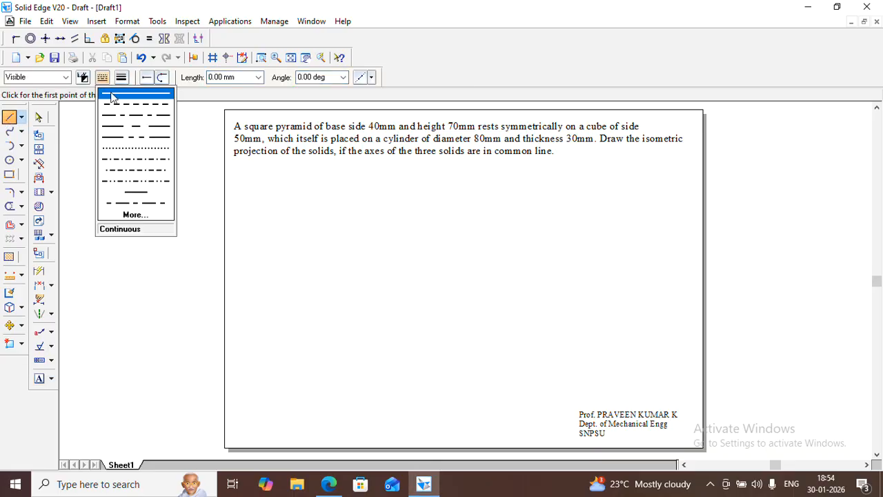
{"action": "left_click", "coordinate": [108, 94]}
{"action": "left_click", "coordinate": [120, 77]}
{"action": "left_click", "coordinate": [131, 126]}
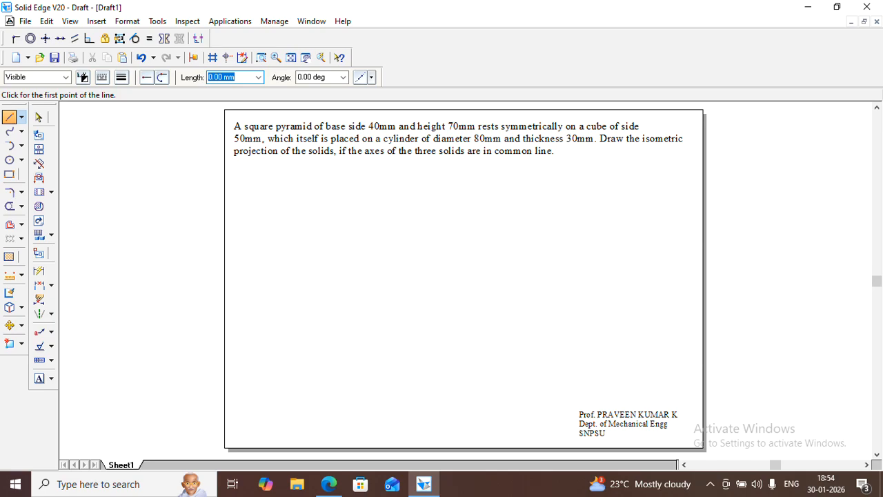
{"action": "left_click", "coordinate": [357, 402]}
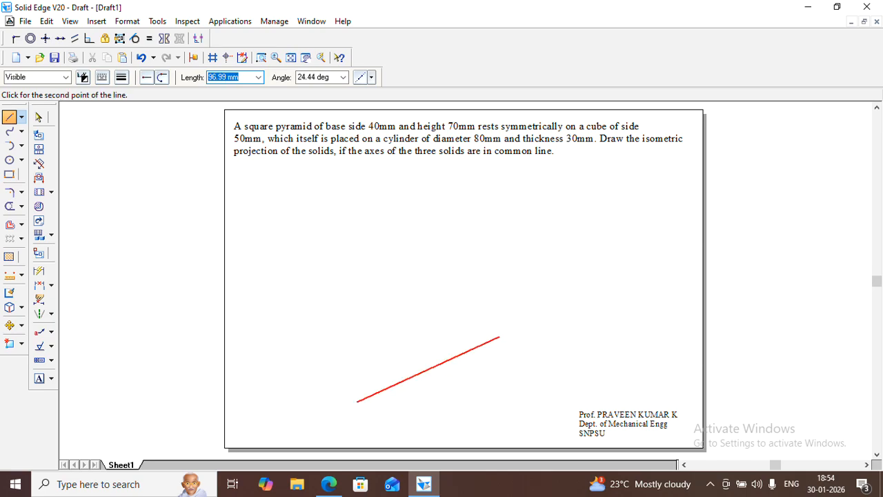
{"action": "type", "text": "80"}
{"action": "key", "text": "Tab"}
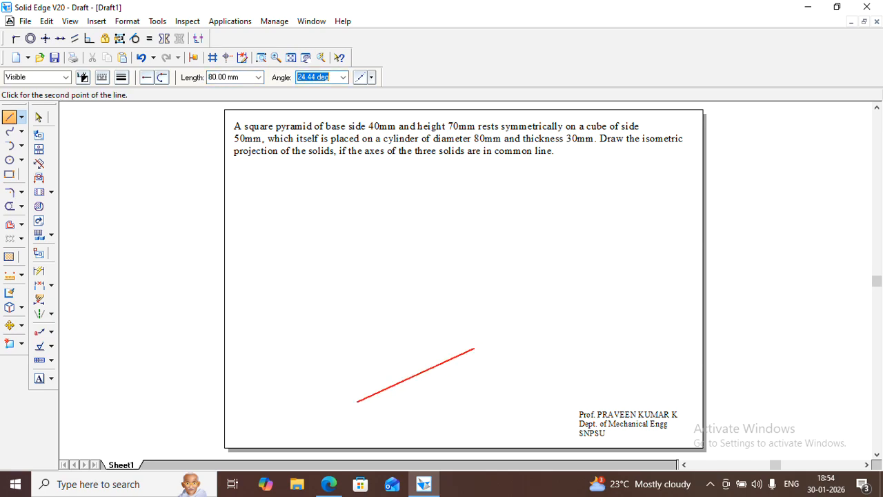
{"action": "type", "text": "30"}
{"action": "key", "text": "Return"}
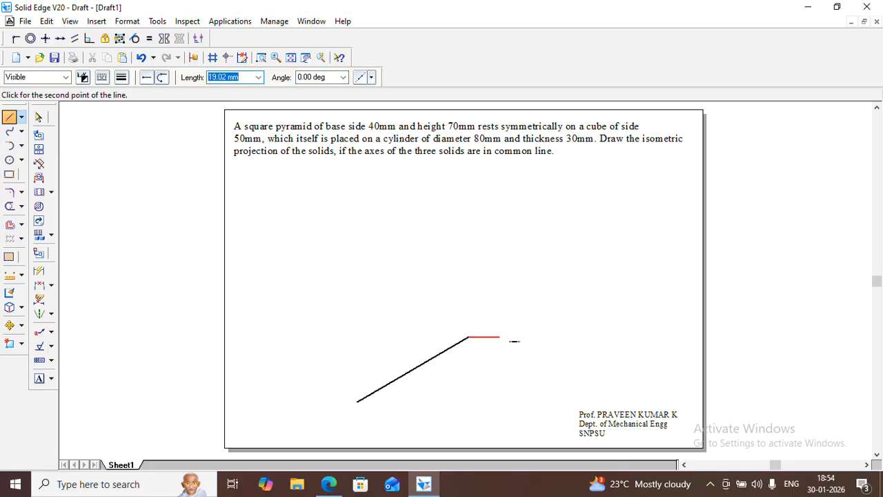
Step: Draw the second rhombus edge from the first line's upper end, 80 mm long at 150°
{"action": "type", "text": "80"}
{"action": "key", "text": "Tab"}
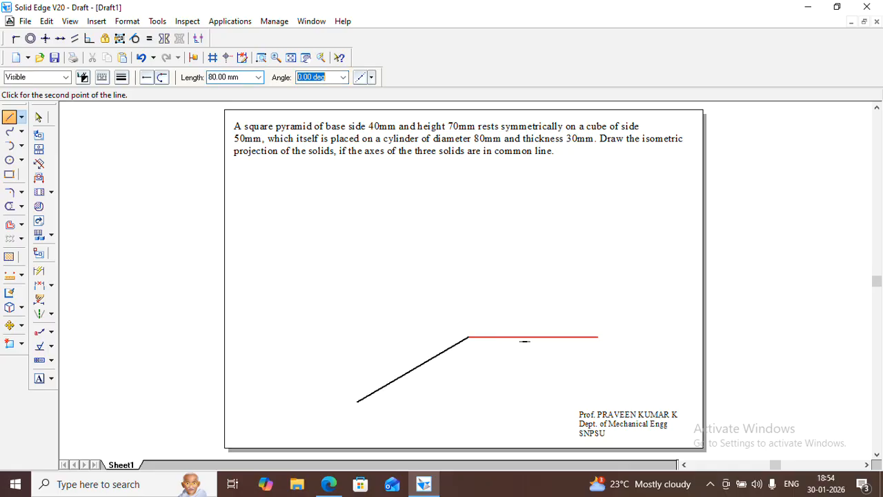
{"action": "type", "text": "150"}
{"action": "key", "text": "Return"}
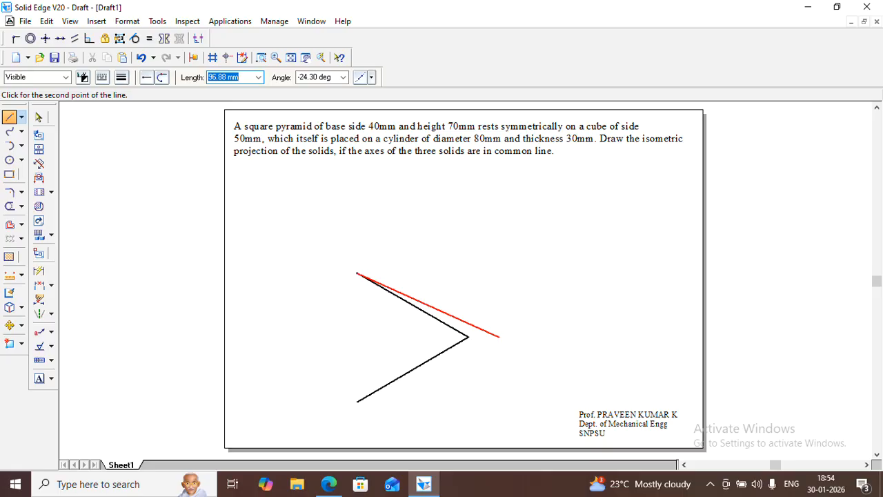
{"action": "type", "text": "80"}
{"action": "key", "text": "Tab"}
{"action": "type", "text": "-30"}
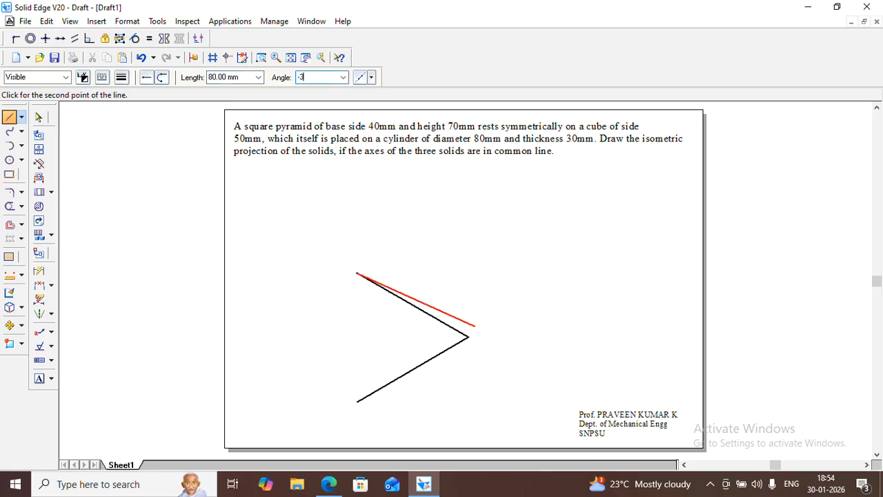
{"action": "key", "text": "Return"}
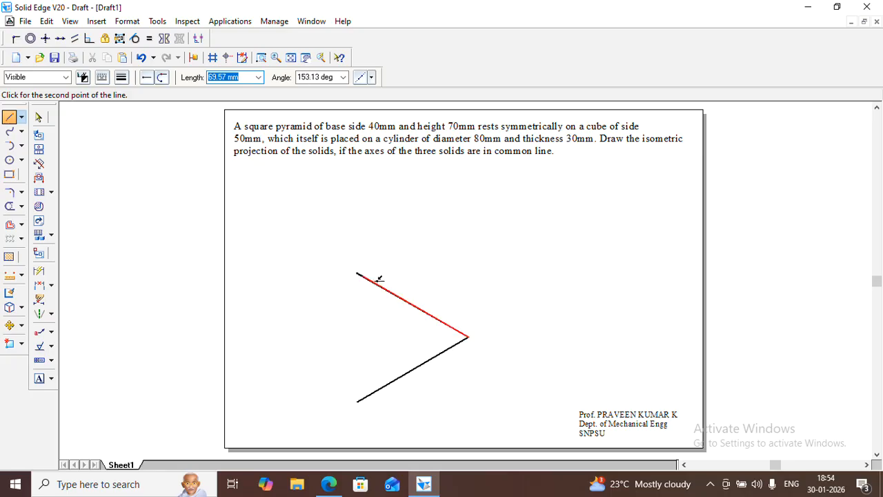
{"action": "key", "text": "Escape"}
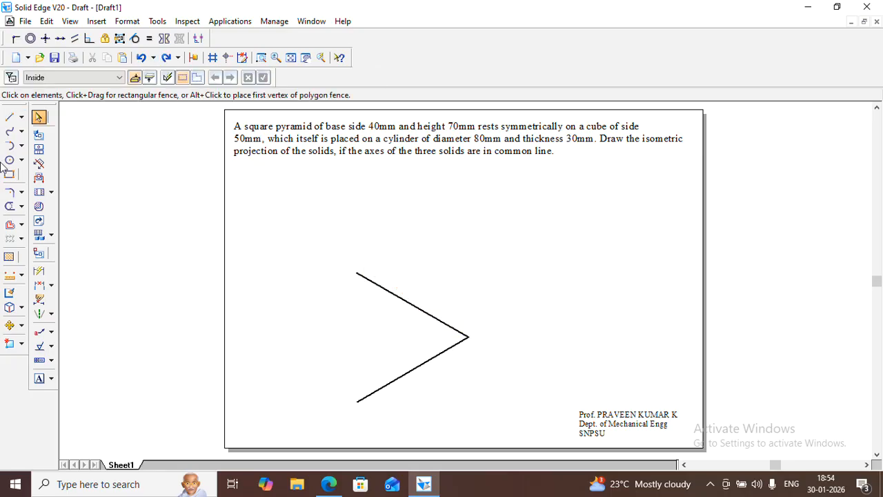
Step: Draw the third rhombus edge from the topmost vertex, 80 mm long at -150°
{"action": "left_click", "coordinate": [9, 117]}
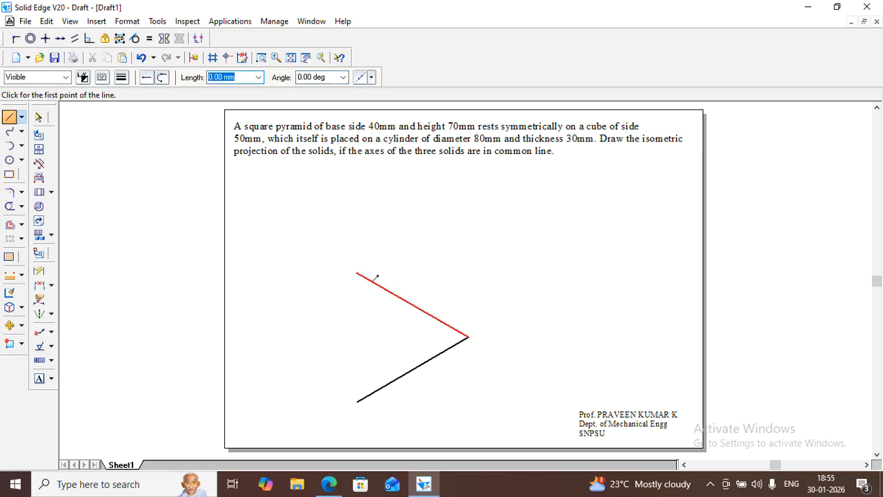
{"action": "left_click", "coordinate": [357, 274]}
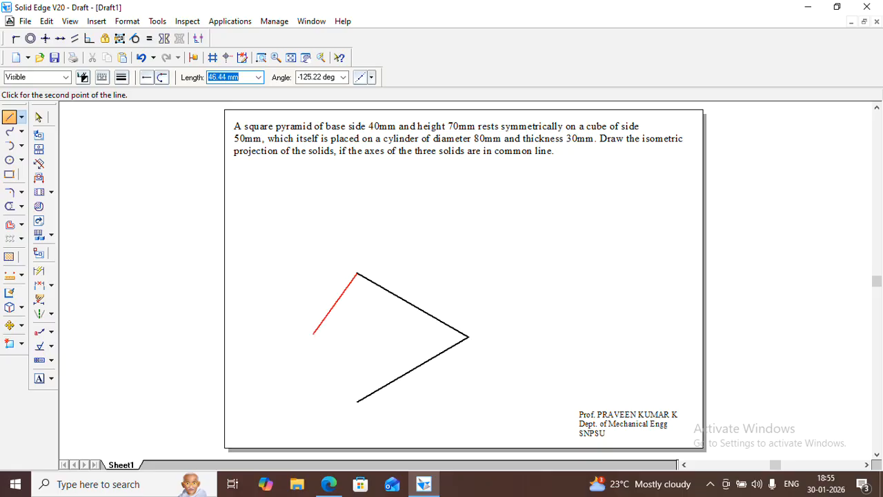
{"action": "type", "text": "80"}
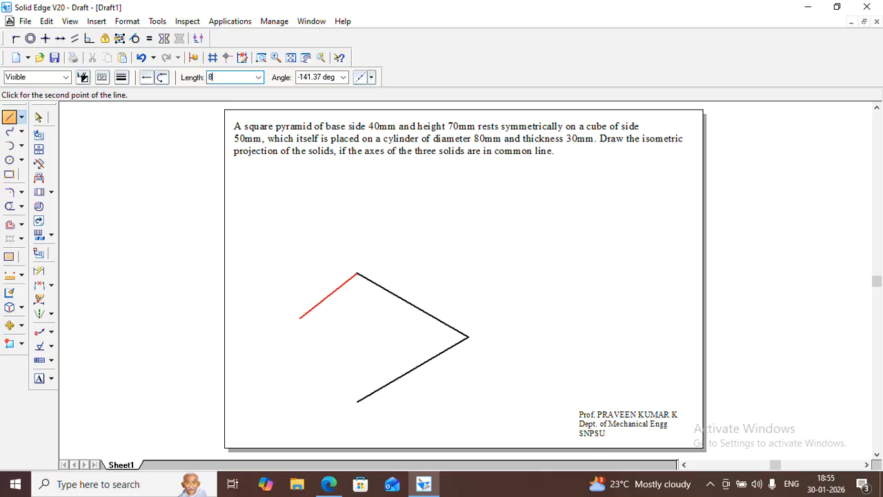
{"action": "key", "text": "Tab"}
{"action": "type", "text": "-150"}
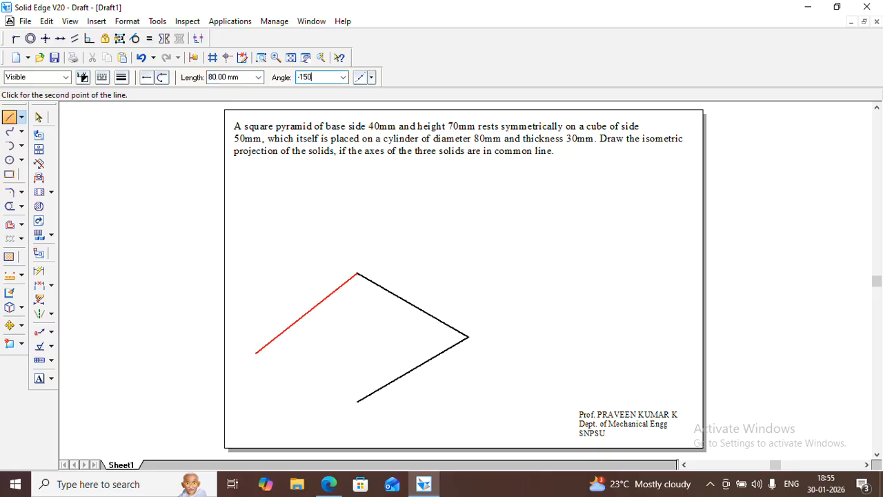
{"action": "key", "text": "Return"}
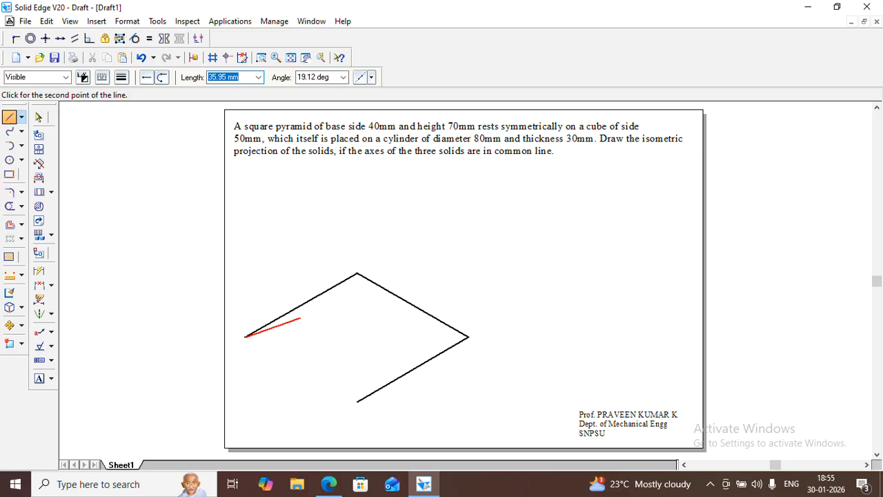
Step: Close the rhombus with an 80 mm line at -30° from its leftmost vertex to its lowest vertex
{"action": "type", "text": "80"}
{"action": "key", "text": "Tab"}
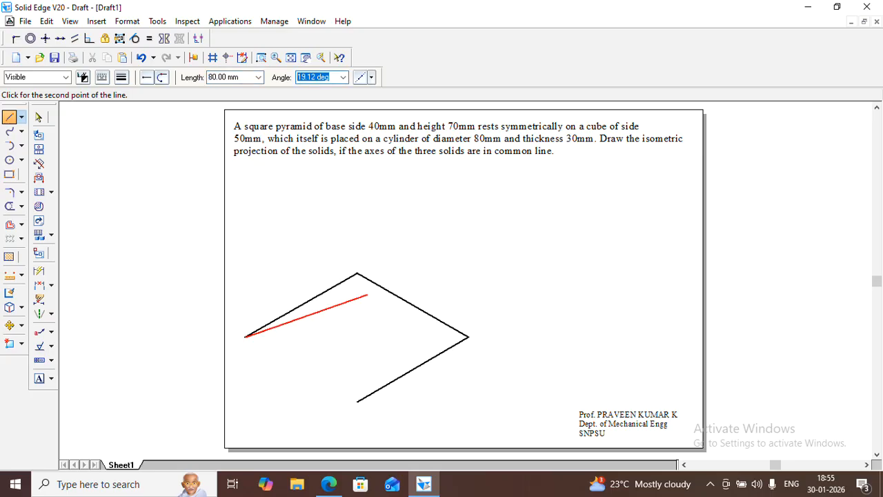
{"action": "type", "text": "-30"}
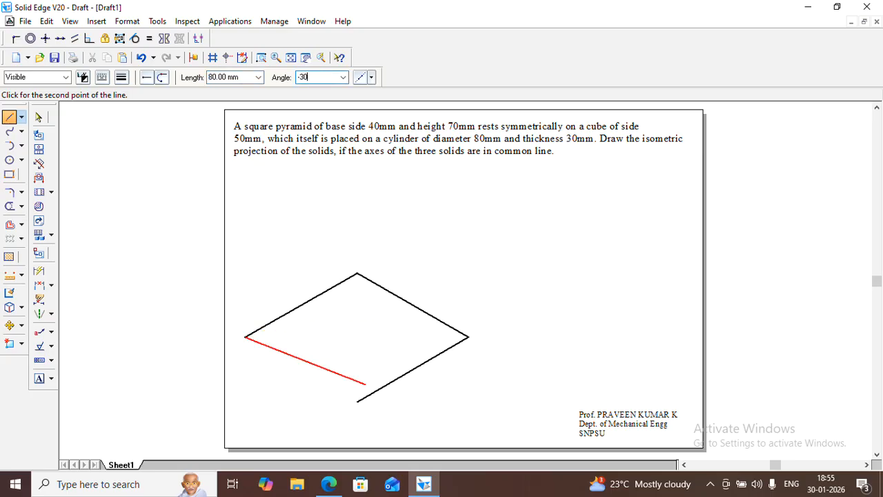
{"action": "key", "text": "Return"}
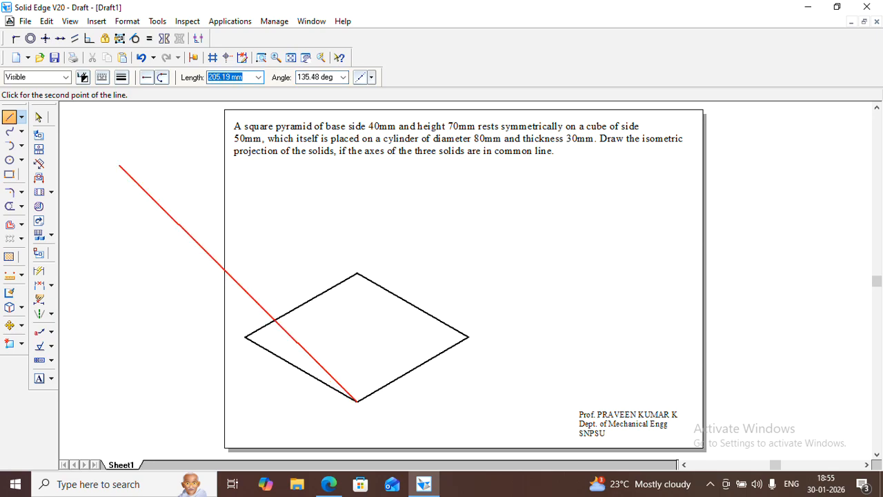
{"action": "left_click", "coordinate": [39, 118]}
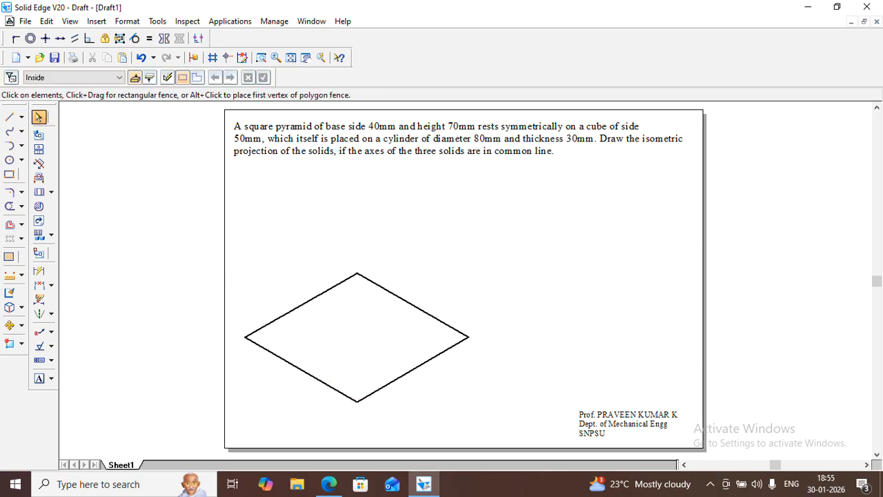
Step: Set the line width of all four rhombus edges to 0.13 mm
{"action": "left_click_drag", "start_coordinate": [192, 241], "coordinate": [512, 427]}
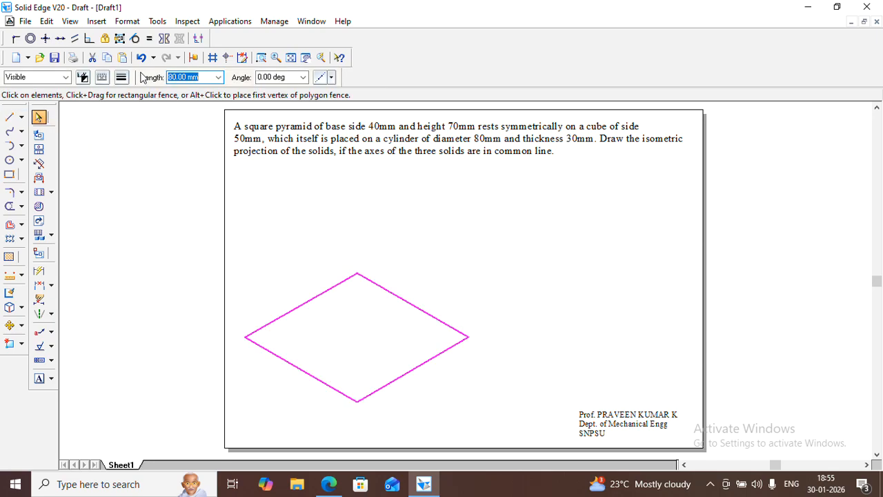
{"action": "left_click", "coordinate": [102, 76]}
{"action": "left_click", "coordinate": [121, 76]}
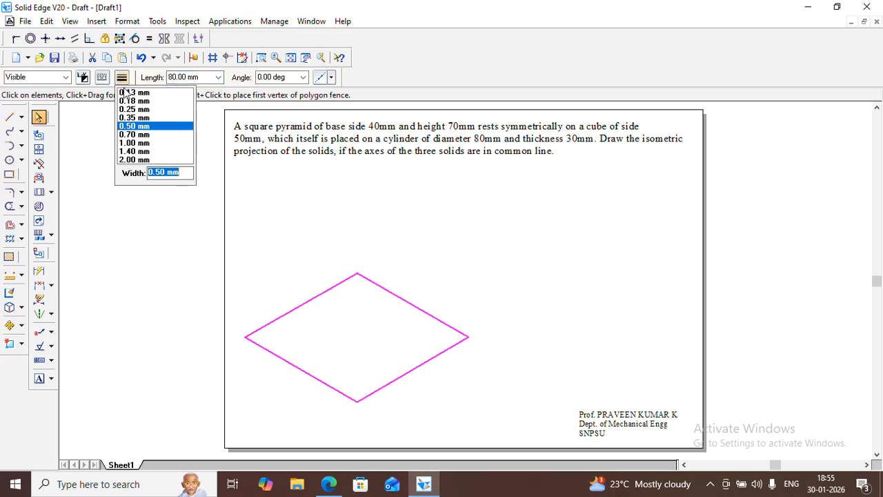
{"action": "left_click", "coordinate": [138, 94]}
{"action": "key", "text": "Escape"}
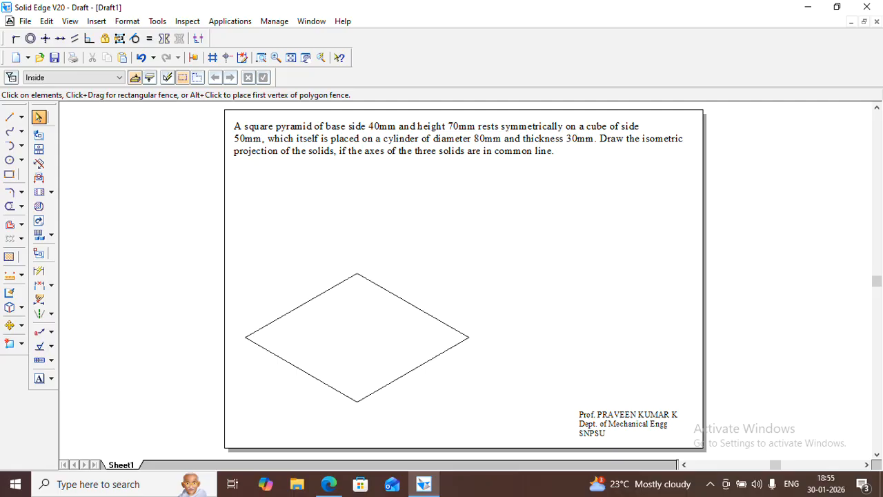
Step: Draw the rhombus's long horizontal diagonal between its left and right vertices with a 0.13 mm line width
{"action": "left_click", "coordinate": [9, 118]}
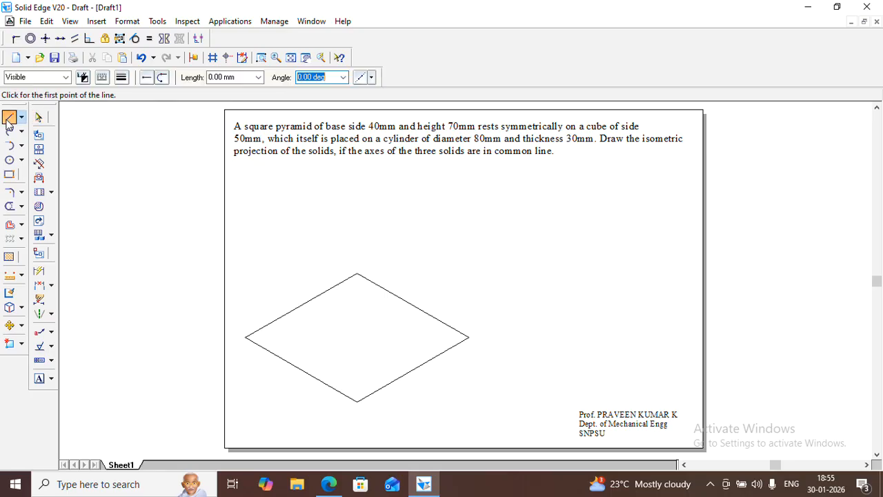
{"action": "left_click", "coordinate": [123, 79]}
{"action": "left_click", "coordinate": [128, 89]}
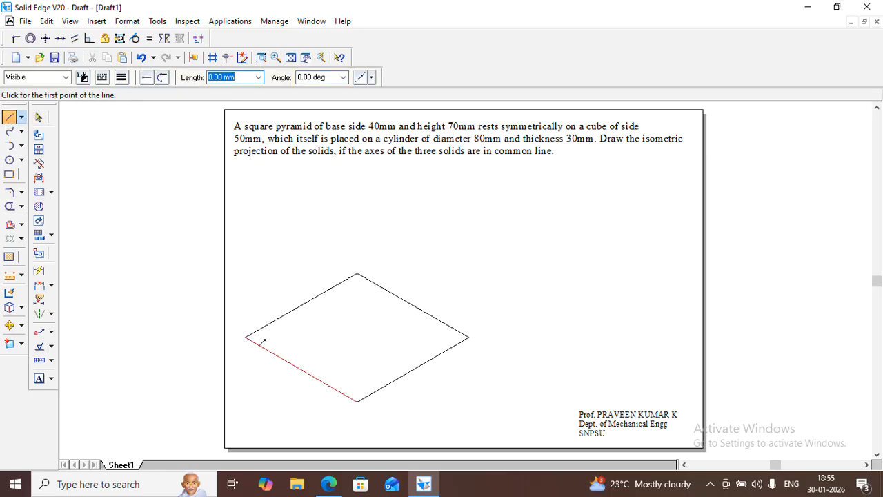
{"action": "left_click", "coordinate": [246, 337]}
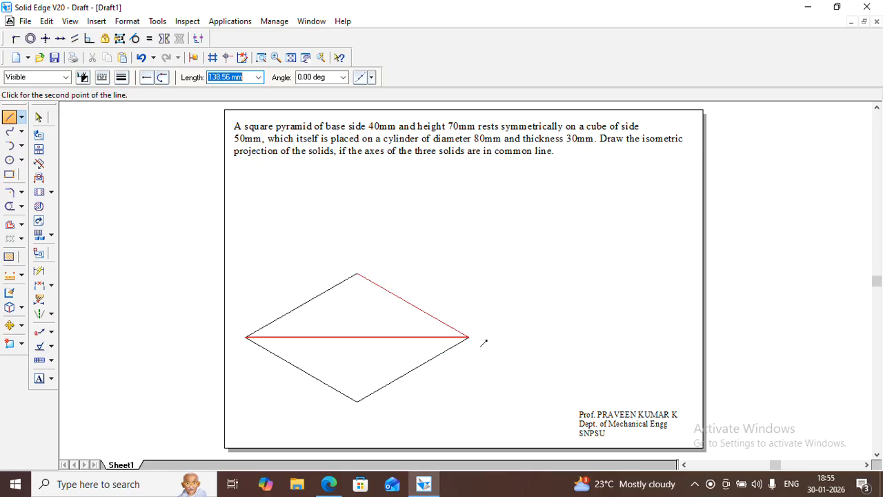
{"action": "left_click", "coordinate": [484, 342]}
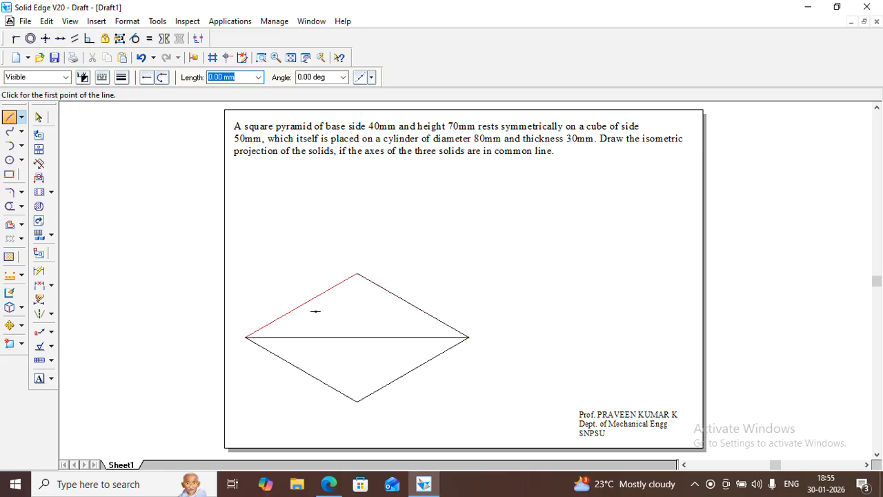
Step: Draw two construction lines from the midpoints of the rhombus's upper edges to its lowest vertex
{"action": "left_click", "coordinate": [301, 306]}
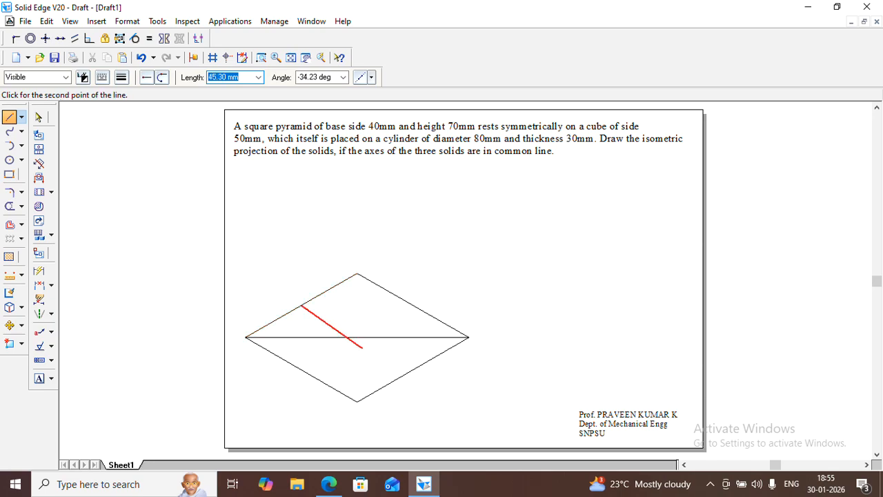
{"action": "left_click", "coordinate": [357, 401]}
{"action": "right_click", "coordinate": [357, 401]}
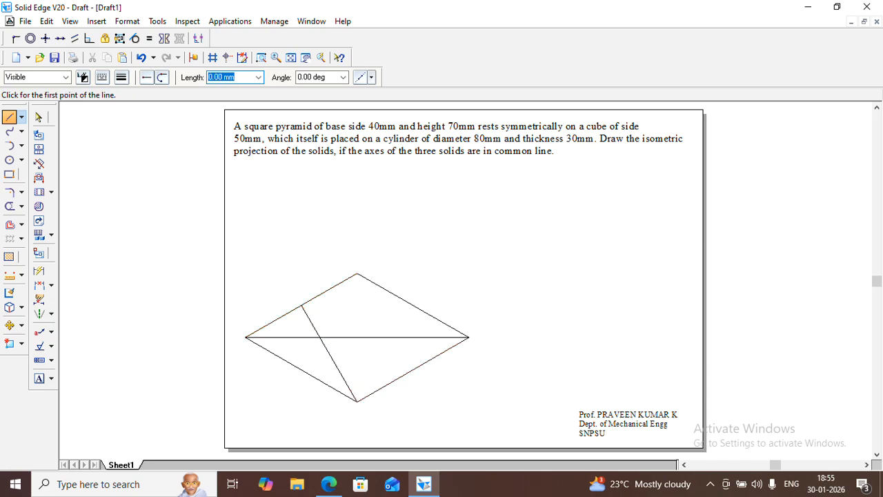
{"action": "left_click", "coordinate": [412, 306]}
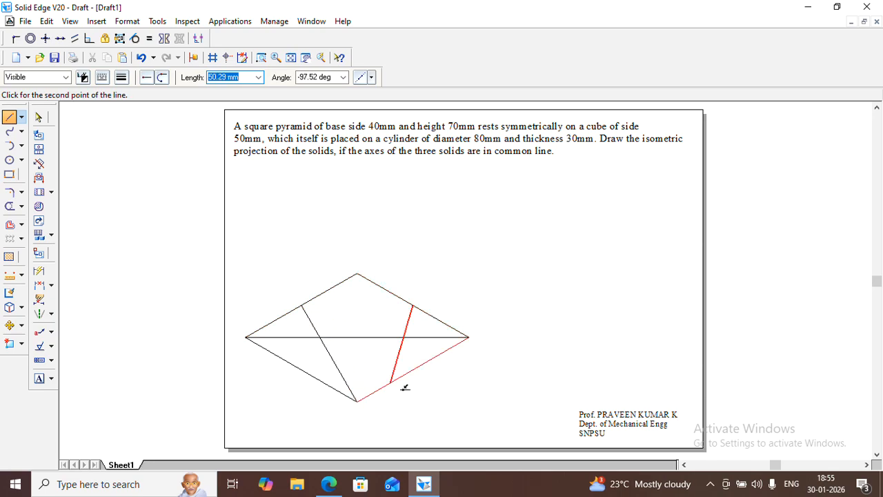
{"action": "left_click", "coordinate": [358, 402]}
{"action": "right_click", "coordinate": [358, 401]}
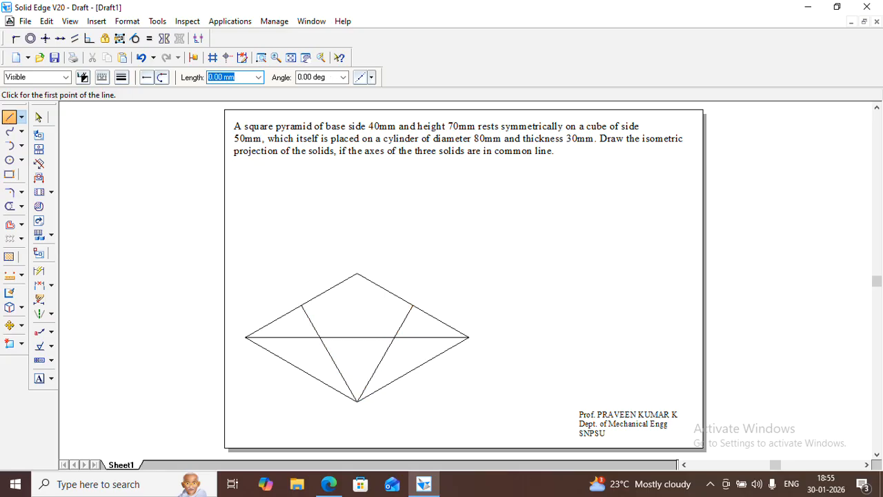
Step: Draw a thicker center-point arc about the rhombus's lowest vertex, joining the midpoints of its two upper edges
{"action": "left_click", "coordinate": [21, 146]}
{"action": "left_click", "coordinate": [66, 178]}
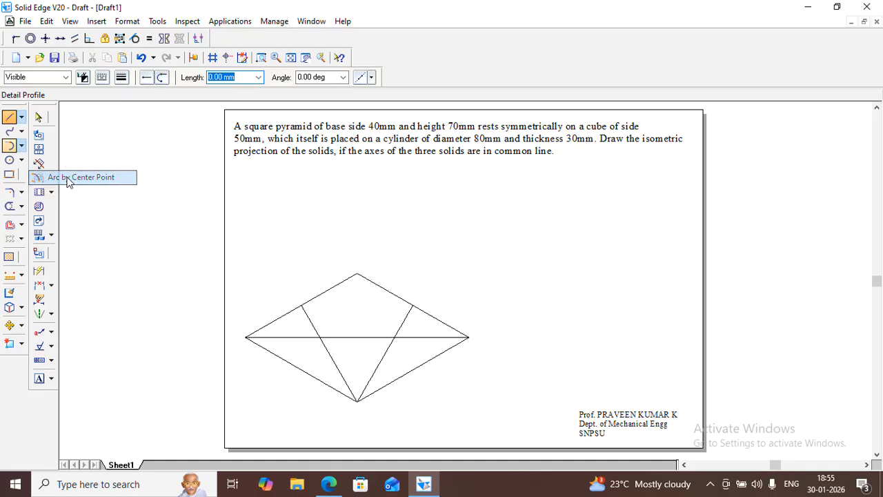
{"action": "left_click", "coordinate": [122, 78]}
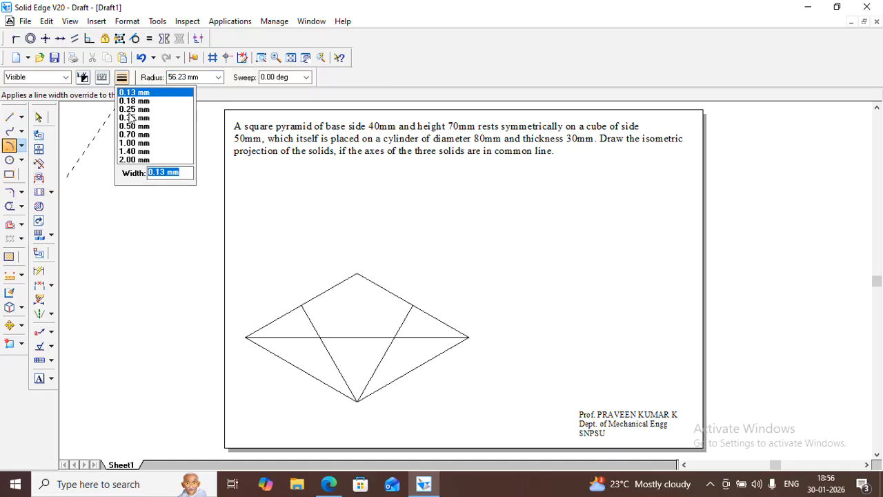
{"action": "left_click", "coordinate": [126, 135]}
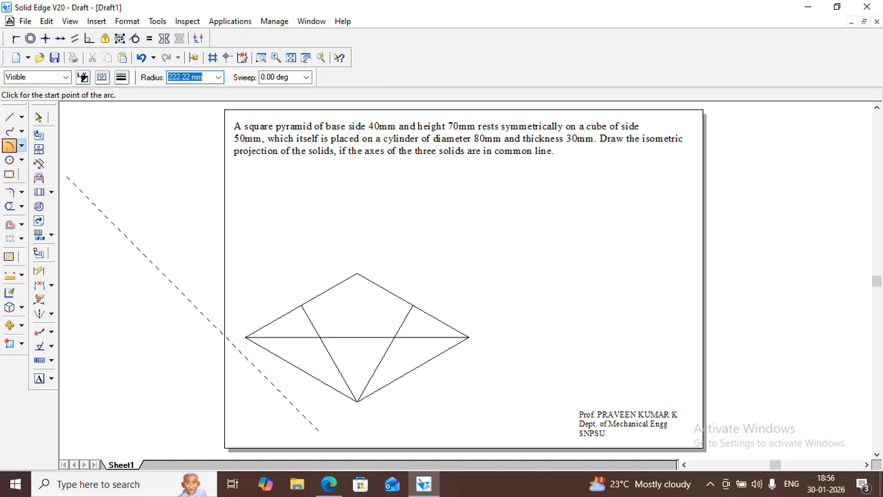
{"action": "right_click", "coordinate": [193, 213]}
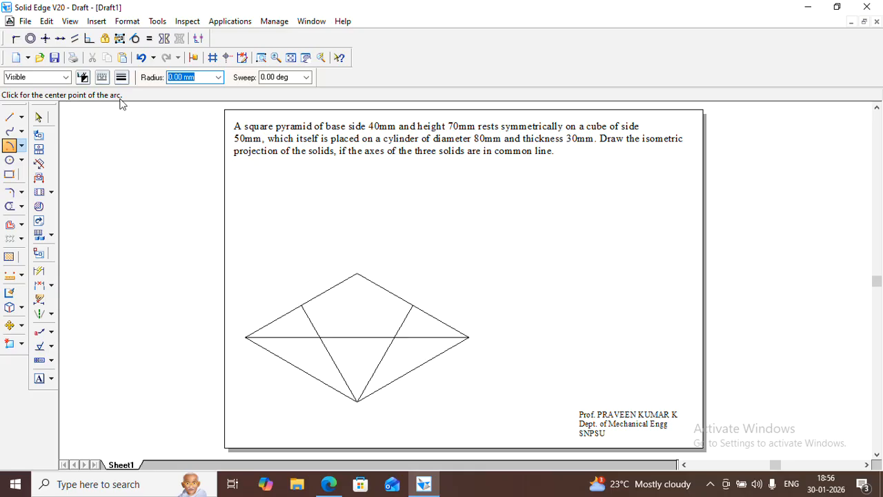
{"action": "left_click", "coordinate": [121, 78]}
{"action": "left_click", "coordinate": [133, 134]}
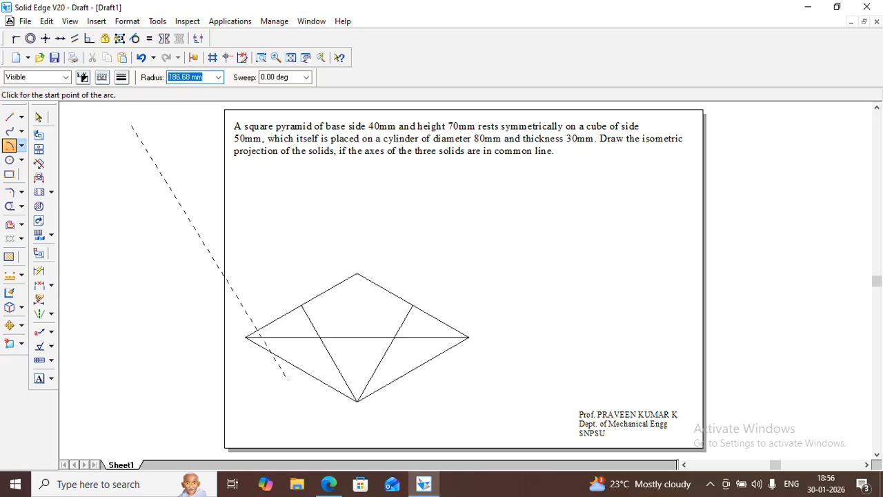
{"action": "key", "text": "Escape"}
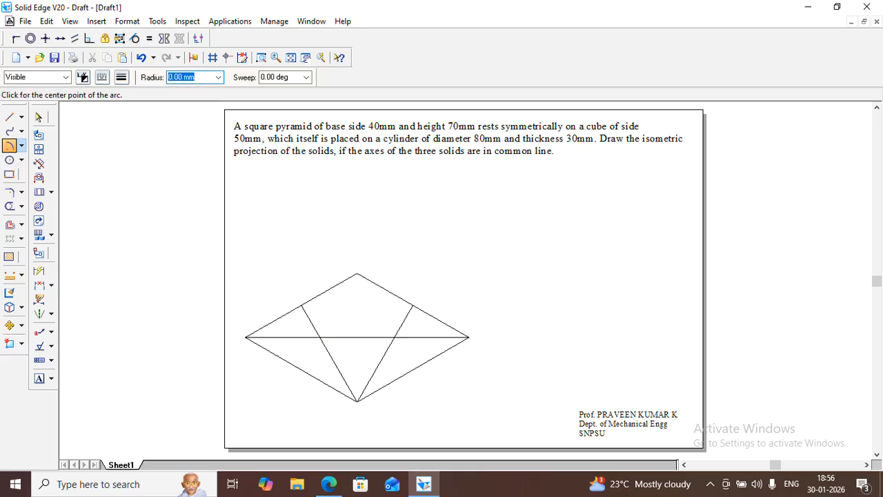
{"action": "left_click", "coordinate": [357, 400]}
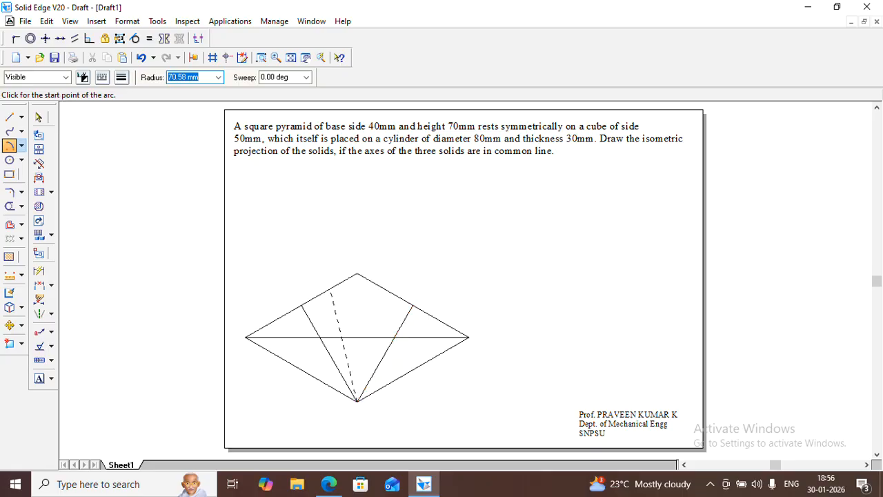
{"action": "left_click", "coordinate": [303, 305]}
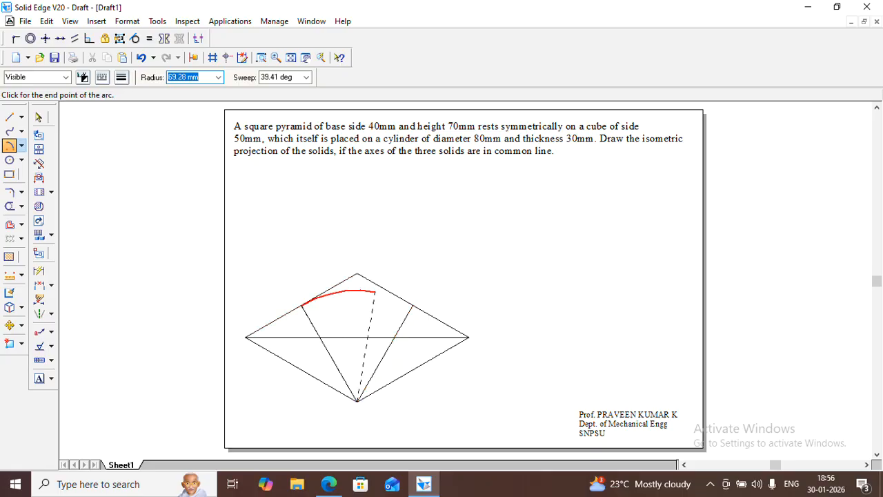
{"action": "left_click", "coordinate": [412, 305]}
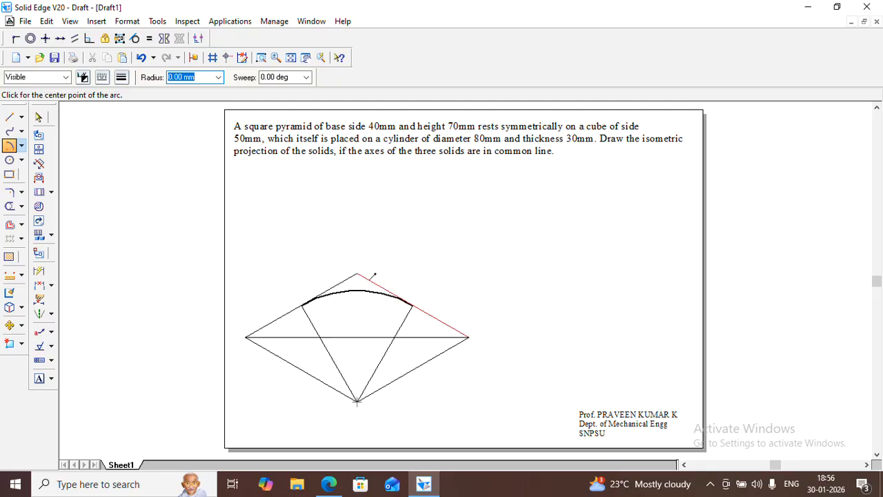
Step: Draw a matching arc centred on the rhombus's top vertex between the midpoints of its two lower edges
{"action": "left_click", "coordinate": [357, 274]}
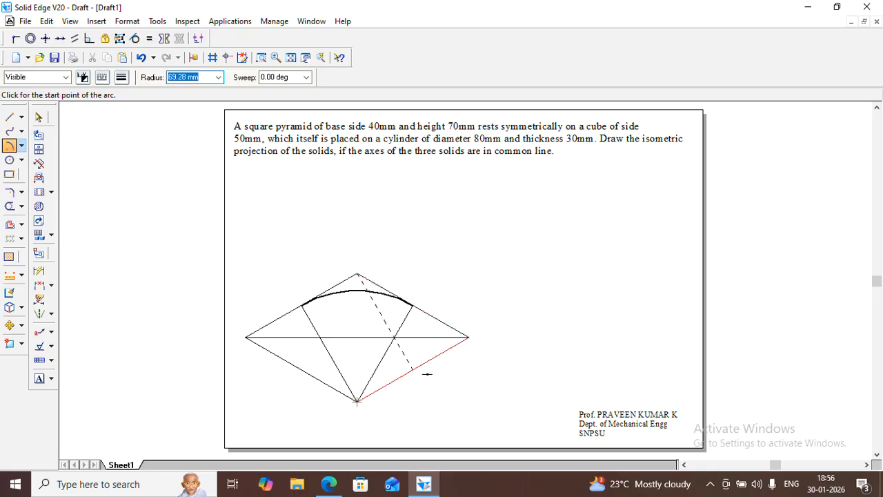
{"action": "left_click", "coordinate": [412, 371]}
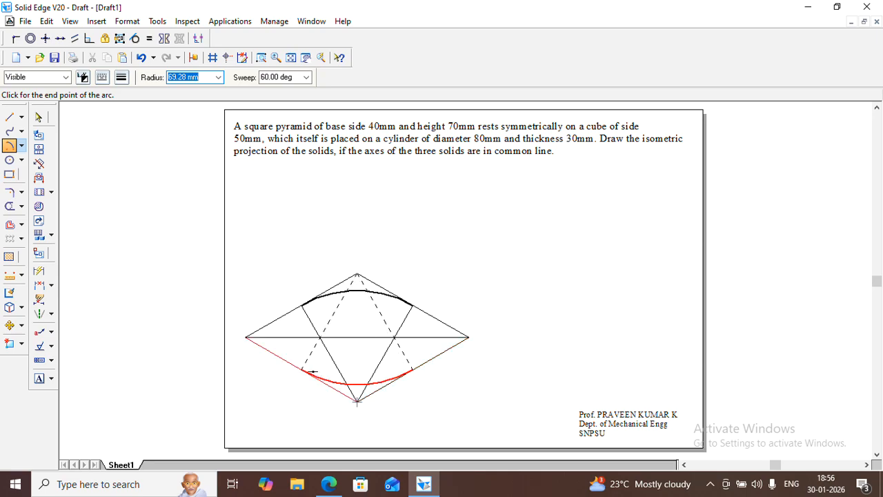
{"action": "left_click", "coordinate": [314, 375]}
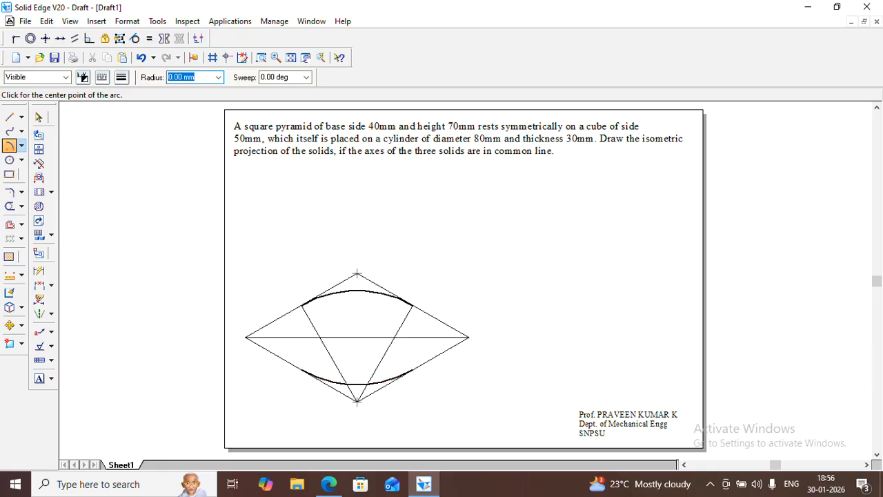
Step: Complete the isometric ellipse with two end arcs centred where the construction lines cross the long diagonal, joining the edge midpoints on each side
{"action": "left_click", "coordinate": [334, 341]}
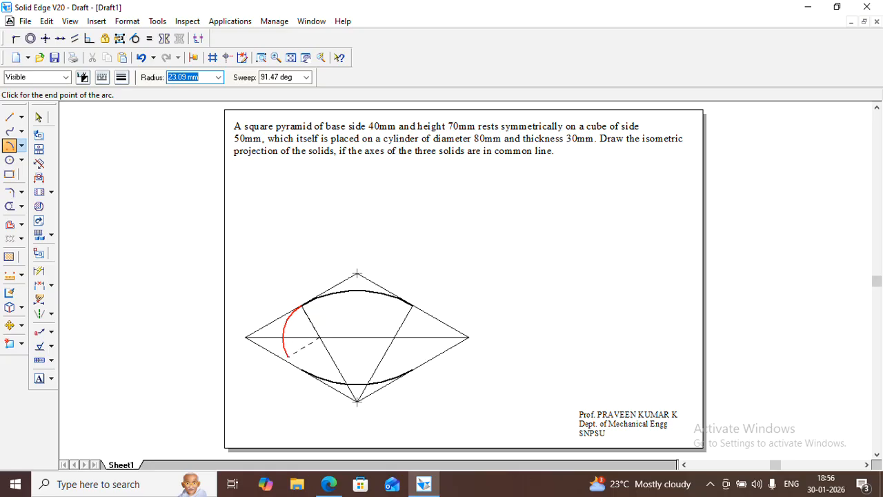
{"action": "left_click", "coordinate": [300, 367]}
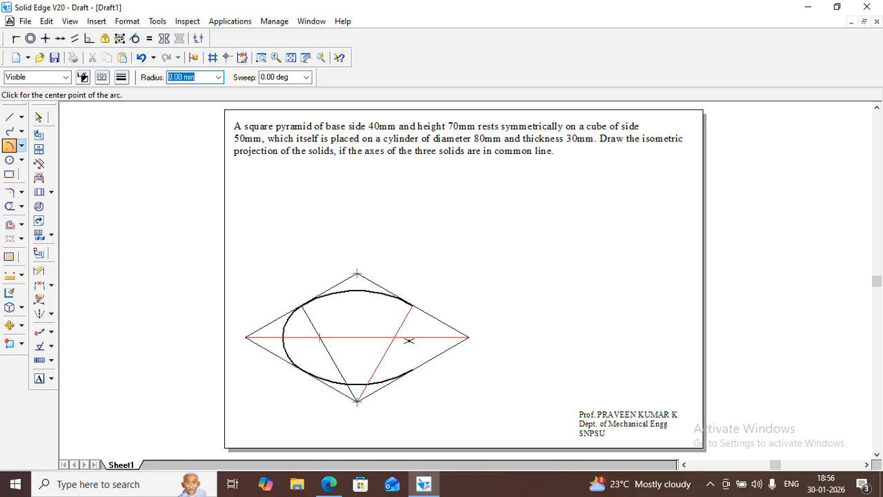
{"action": "left_click", "coordinate": [389, 337]}
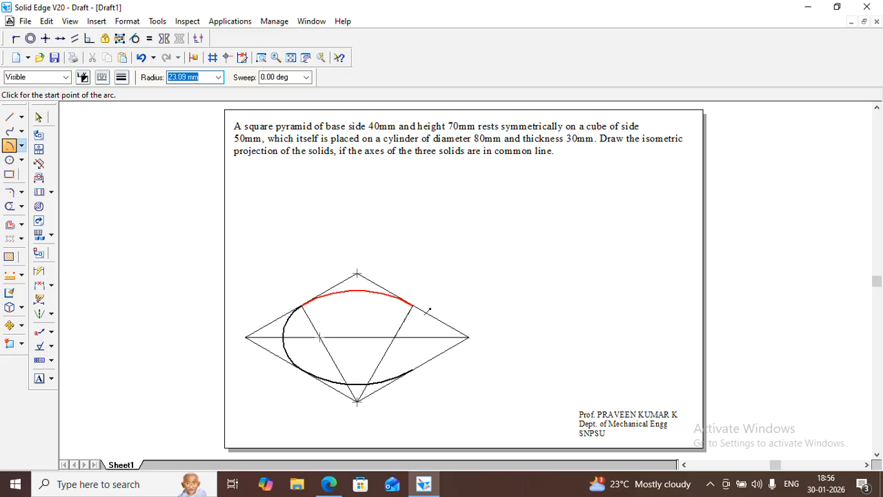
{"action": "left_click", "coordinate": [427, 310]}
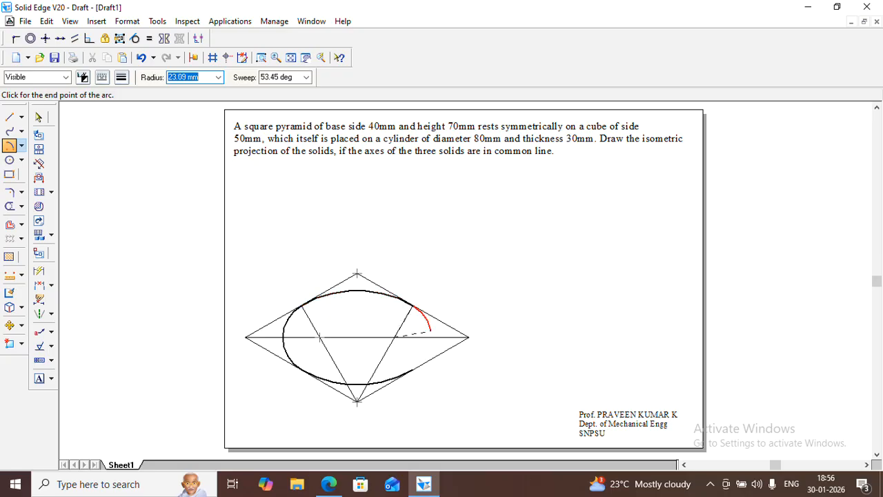
{"action": "left_click", "coordinate": [427, 373]}
{"action": "left_click", "coordinate": [39, 118]}
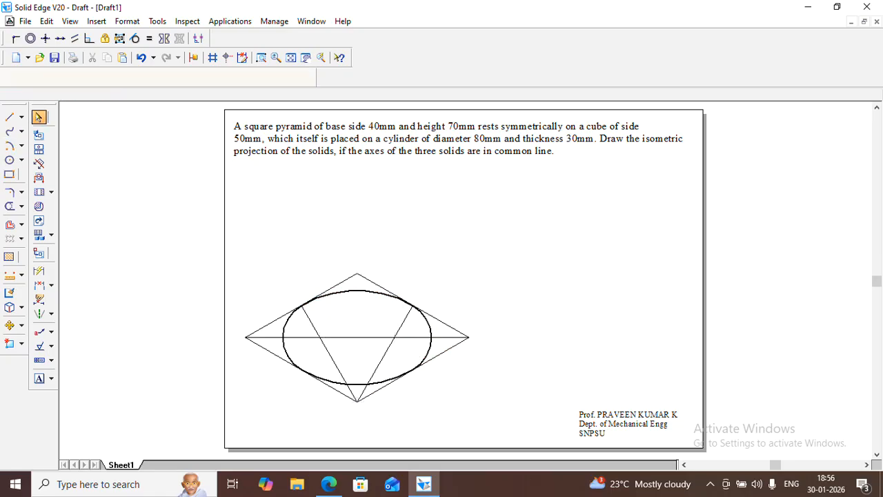
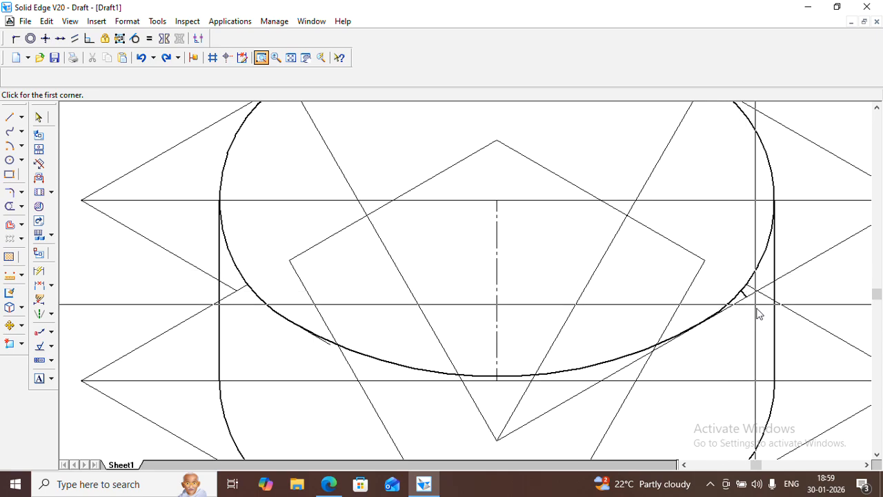
Step: Trim the short stray segment between the cylinder's top ellipse and the rhombus edge at its lower right, and fit the sheet in view
{"action": "scroll", "coordinate": [755, 304], "scroll_direction": "up", "scroll_amount": 3}
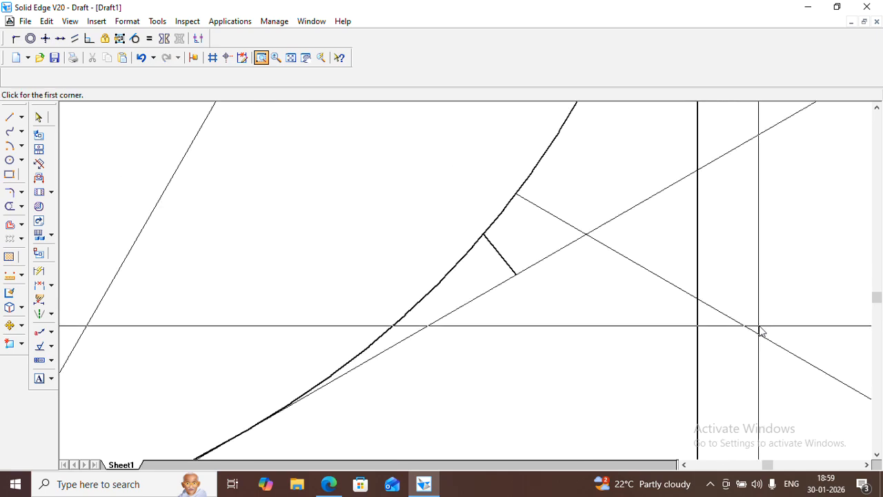
{"action": "left_click", "coordinate": [10, 206]}
{"action": "left_click", "coordinate": [498, 253]}
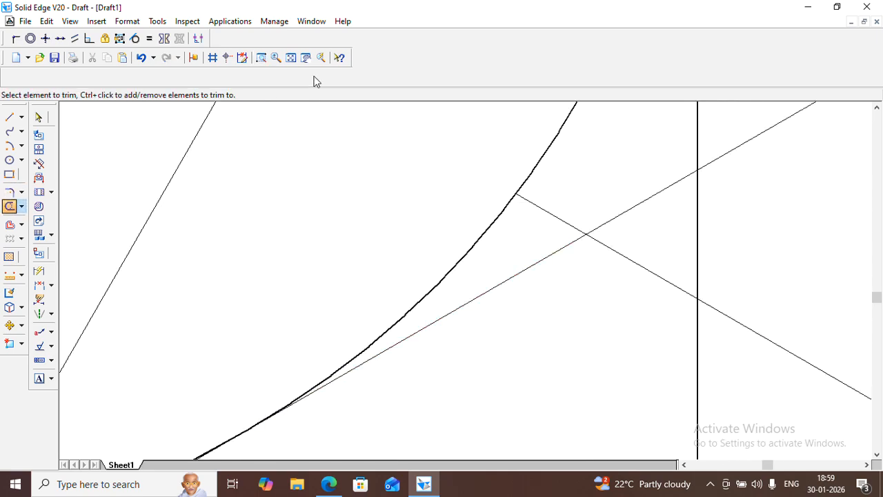
{"action": "left_click", "coordinate": [291, 58]}
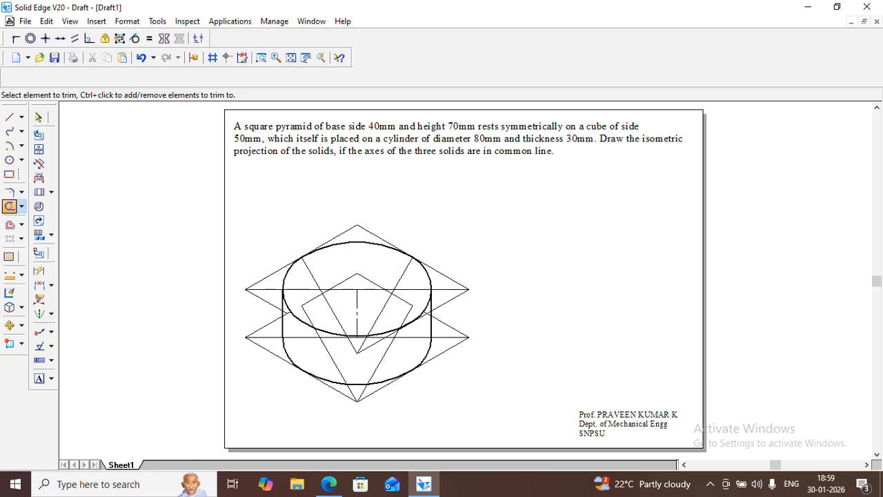
Step: Draw a thick 50 mm line at 30° in the empty area beside the cylinder as the cube's first base edge
{"action": "left_click", "coordinate": [9, 117]}
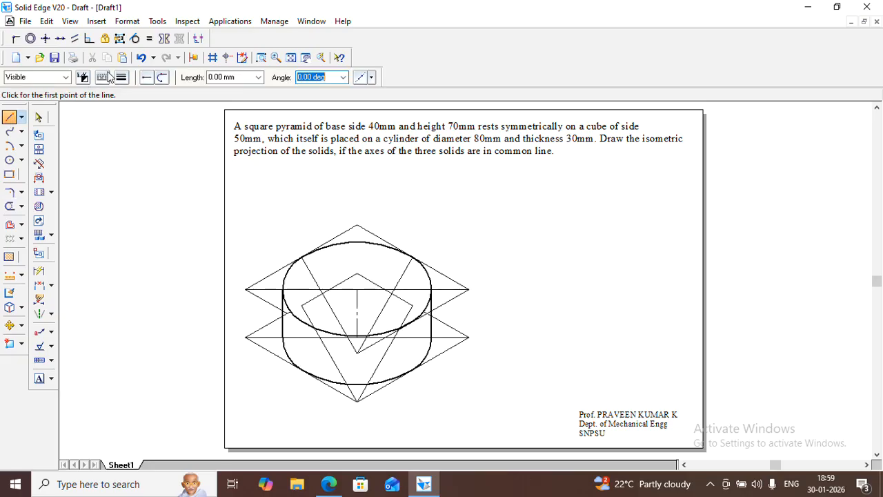
{"action": "left_click", "coordinate": [102, 77]}
{"action": "left_click", "coordinate": [121, 80]}
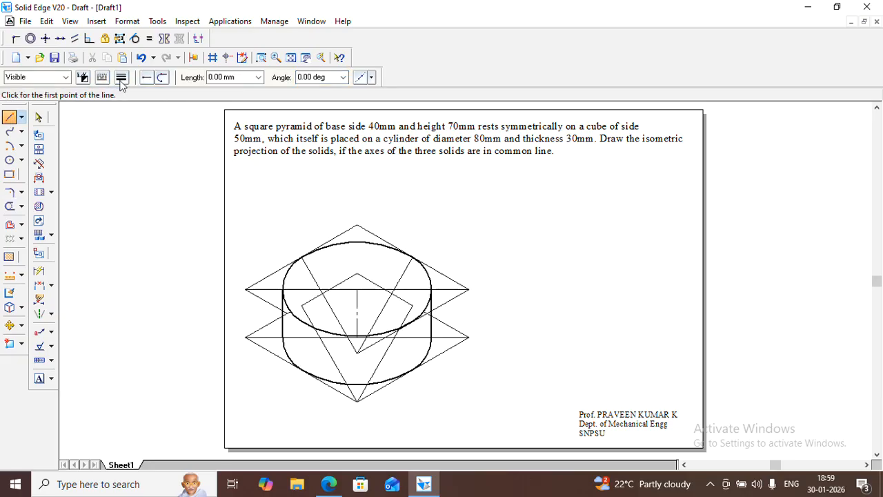
{"action": "left_click", "coordinate": [121, 76]}
{"action": "left_click", "coordinate": [133, 124]}
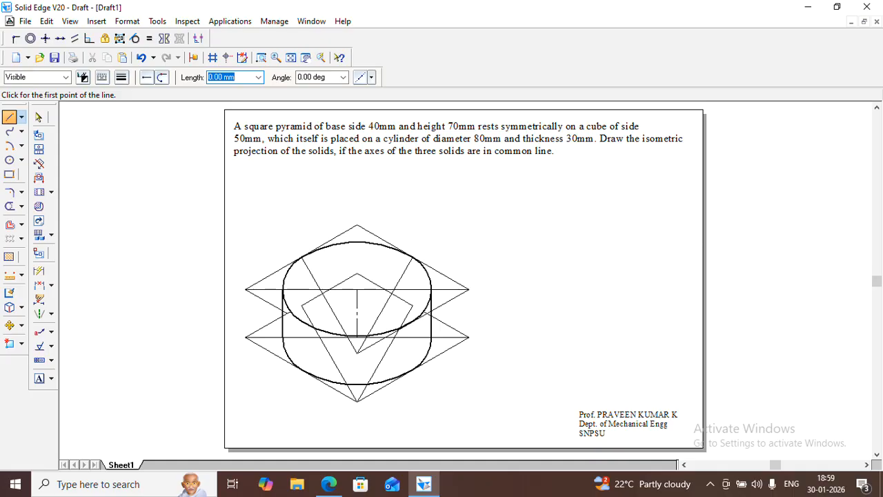
{"action": "left_click", "coordinate": [583, 331]}
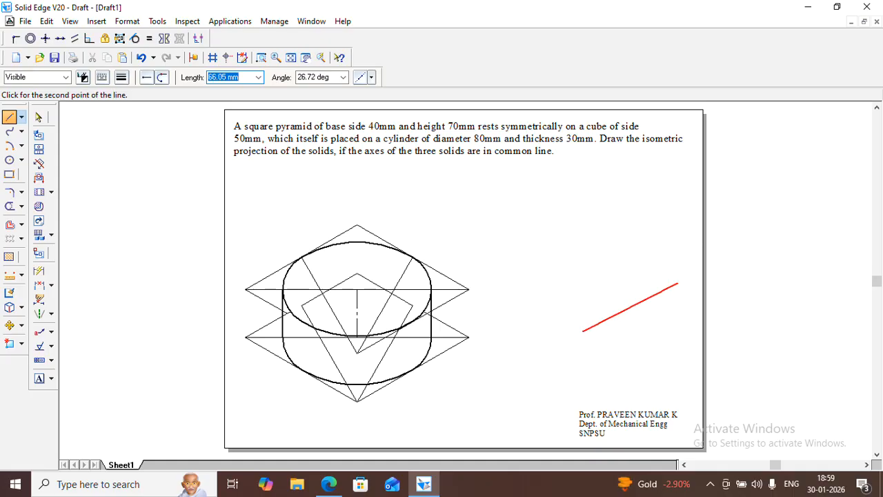
{"action": "type", "text": "50"}
{"action": "key", "text": "Tab"}
{"action": "type", "text": "30"}
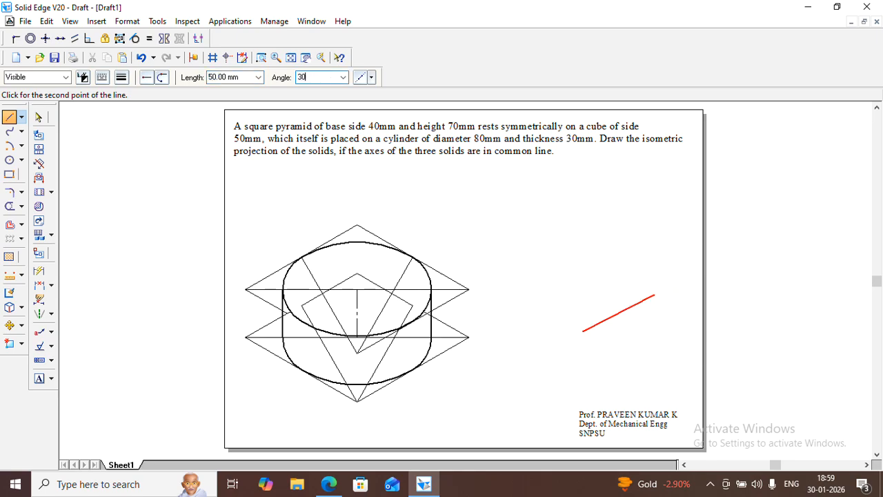
{"action": "key", "text": "Return"}
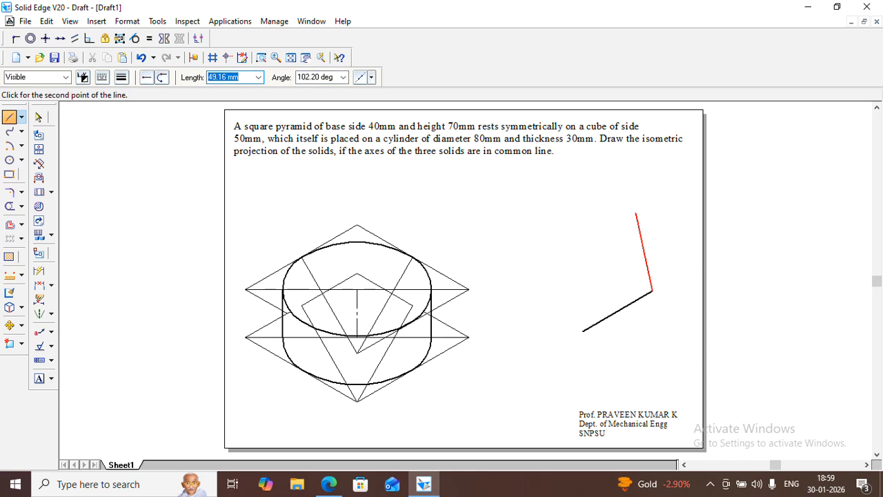
Step: Continue the cube's base rhombus with a 50 mm line at 150° and another 50 mm line at 210°
{"action": "type", "text": "50"}
{"action": "key", "text": "Tab"}
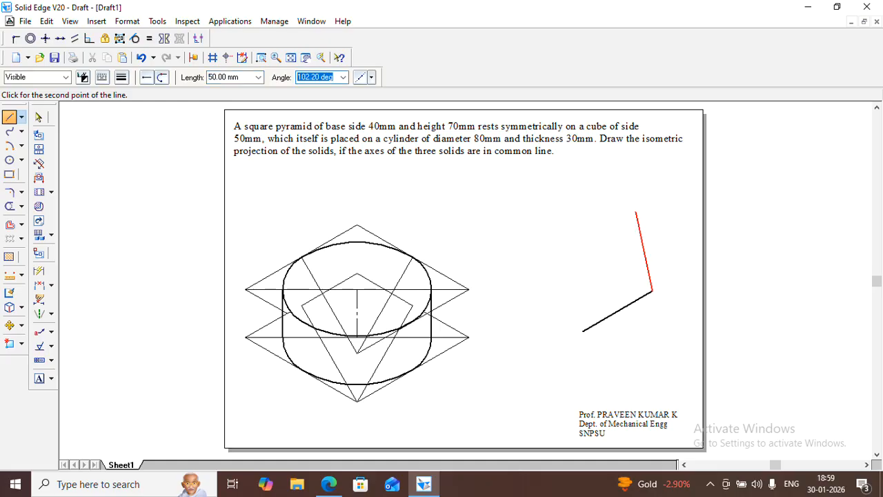
{"action": "type", "text": "150"}
{"action": "key", "text": "Return"}
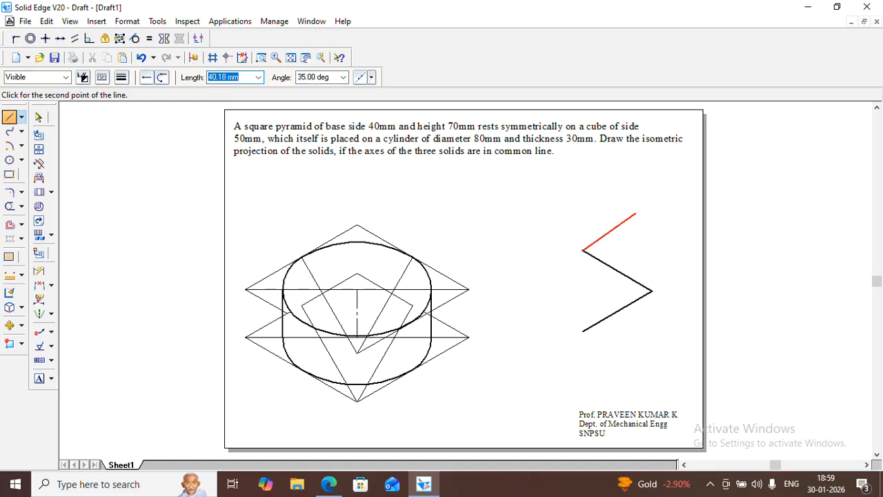
{"action": "type", "text": "50"}
{"action": "key", "text": "Tab"}
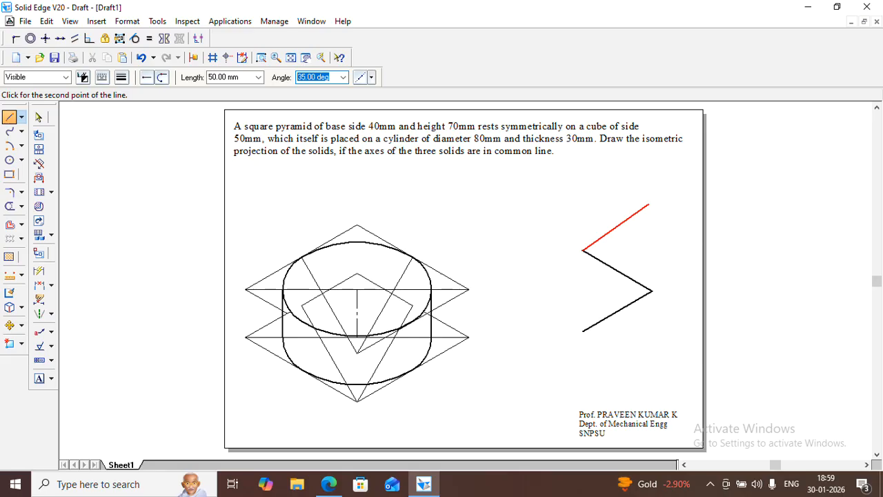
{"action": "type", "text": "210"}
{"action": "key", "text": "Return"}
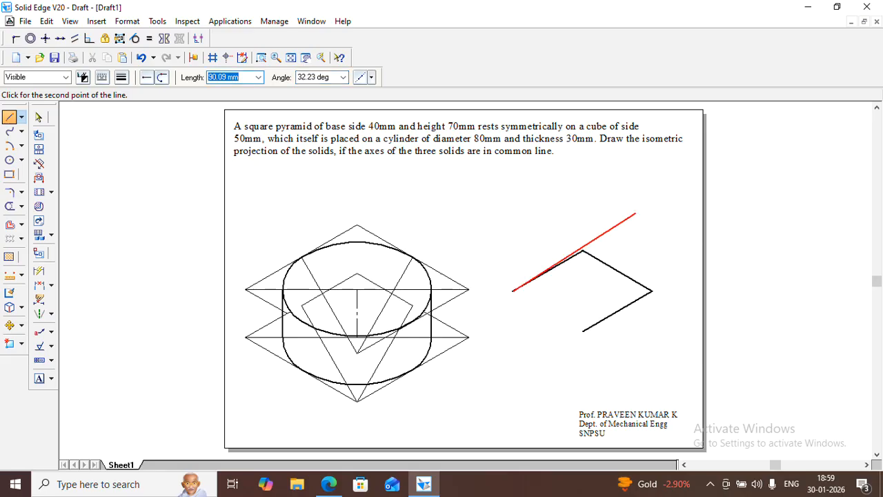
Step: Close the cube's base rhombus with a 50 mm line at -30° from its leftmost vertex to its lowest vertex
{"action": "type", "text": "50"}
{"action": "key", "text": "Tab"}
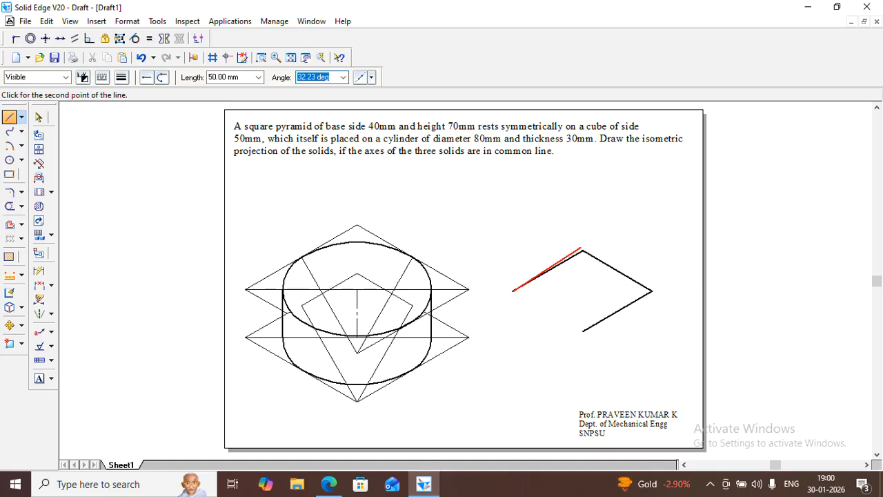
{"action": "type", "text": "30"}
{"action": "key", "text": "Return"}
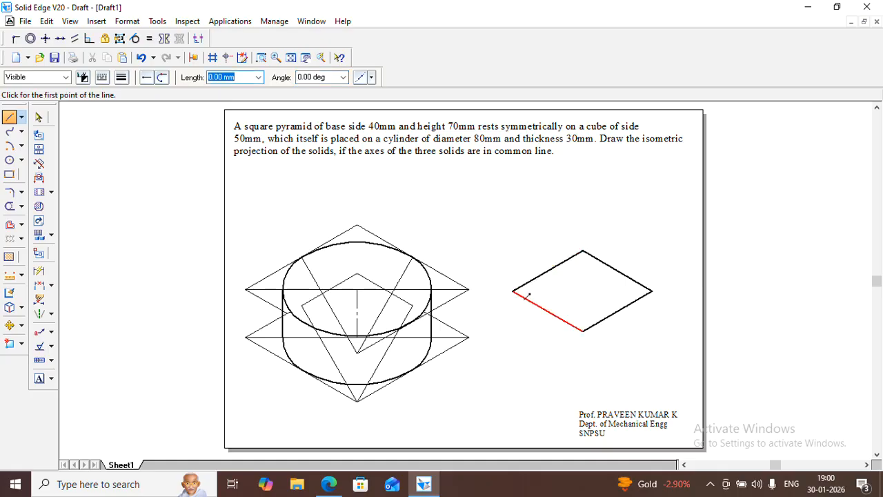
Step: Draw a vertical 50 mm edge at 90° upward from the leftmost vertex of the cube's base rhombus
{"action": "left_click", "coordinate": [515, 292]}
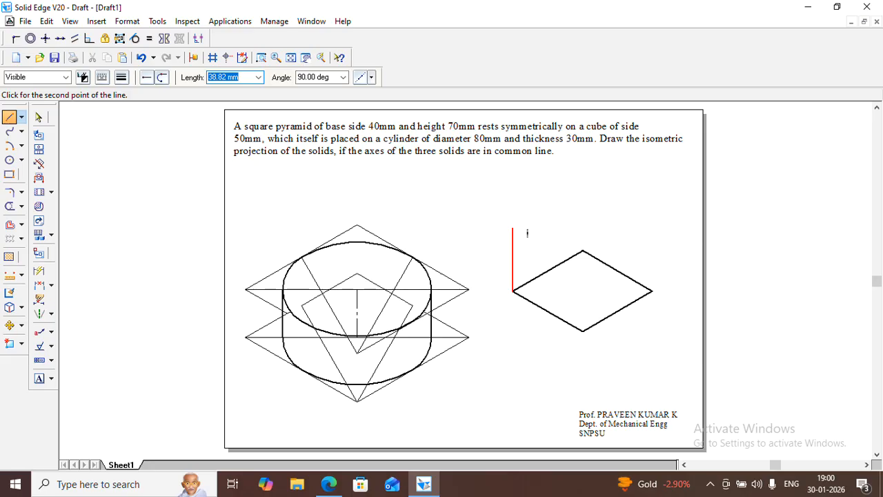
{"action": "type", "text": "50"}
{"action": "key", "text": "Return"}
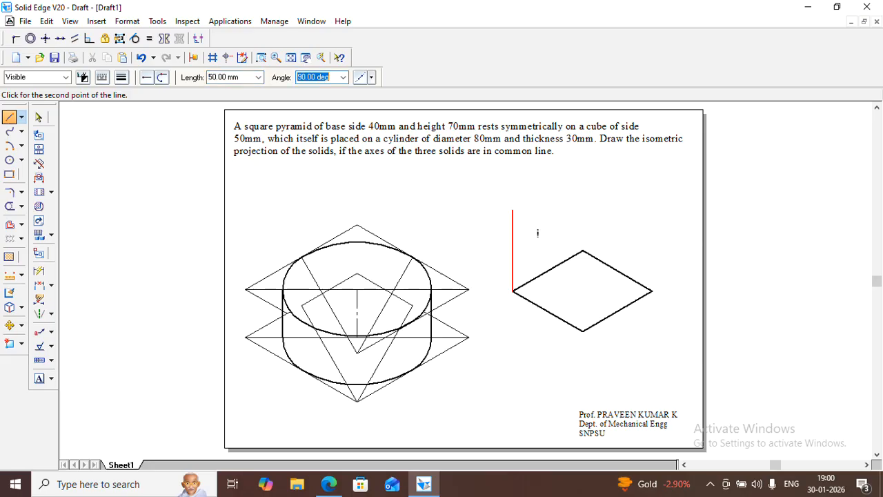
{"action": "left_click", "coordinate": [524, 229]}
{"action": "right_click", "coordinate": [533, 198]}
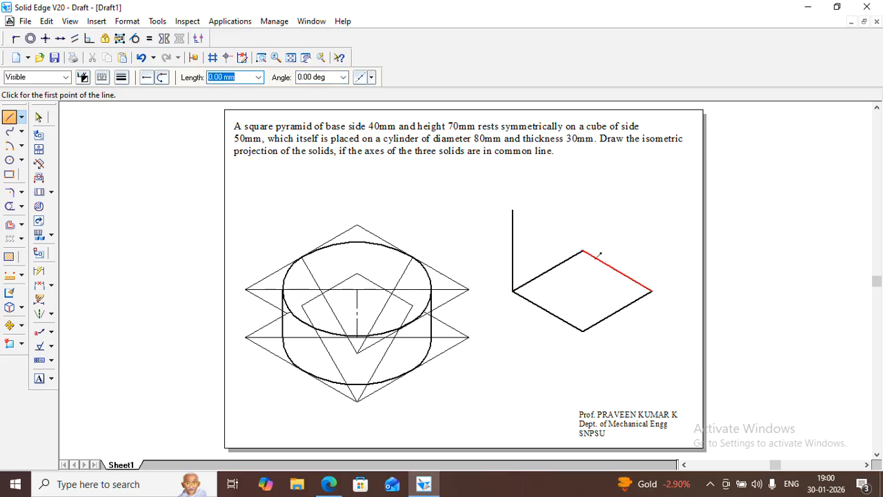
Step: Draw a vertical 50 mm cube edge upward from the rear vertex of the base rhombus
{"action": "left_click", "coordinate": [583, 251]}
{"action": "type", "text": "50"}
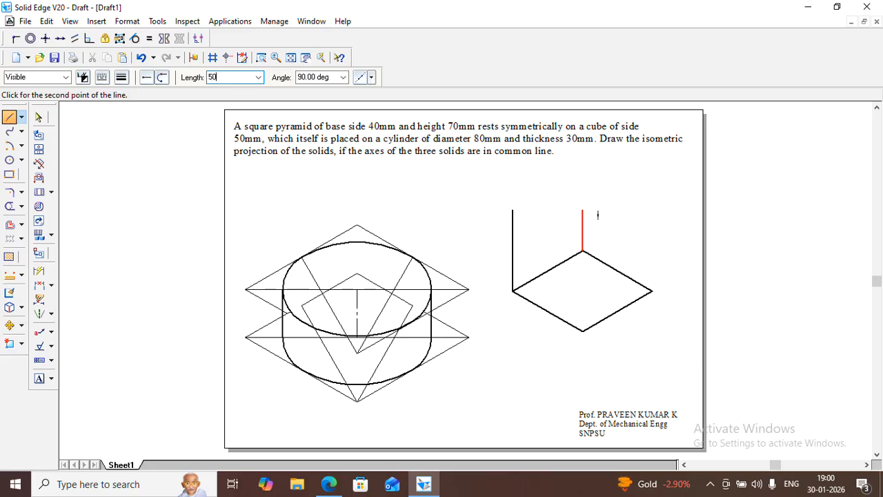
{"action": "key", "text": "Return"}
{"action": "key", "text": "Return"}
{"action": "right_click", "coordinate": [561, 200]}
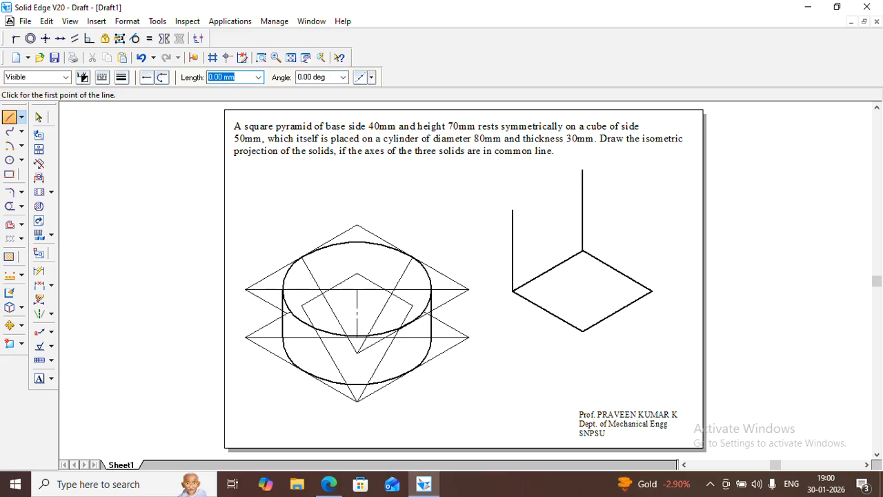
Step: Draw a vertical 50 mm cube edge upward from the rightmost vertex of the base rhombus
{"action": "left_click", "coordinate": [652, 291]}
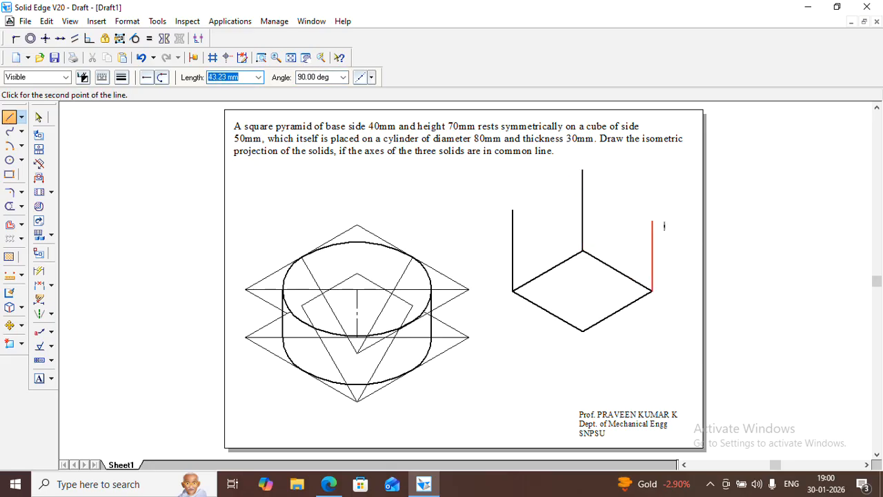
{"action": "key", "text": "Return"}
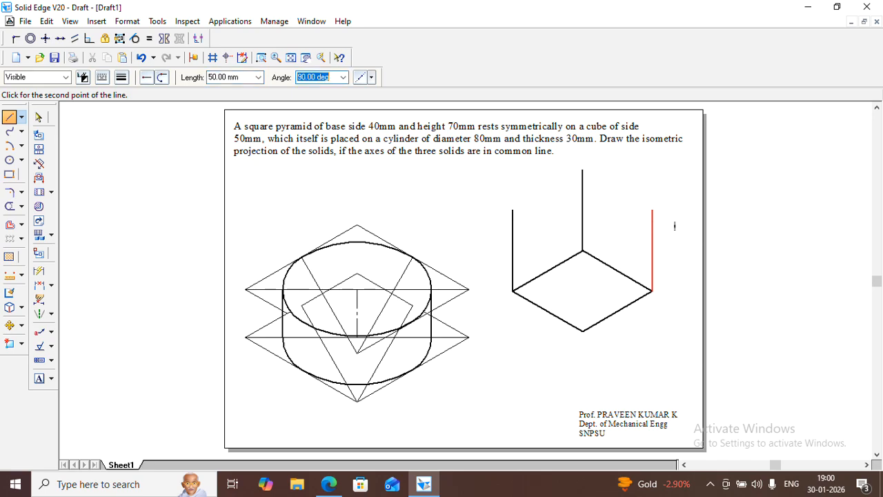
{"action": "key", "text": "Return"}
{"action": "key", "text": "Escape"}
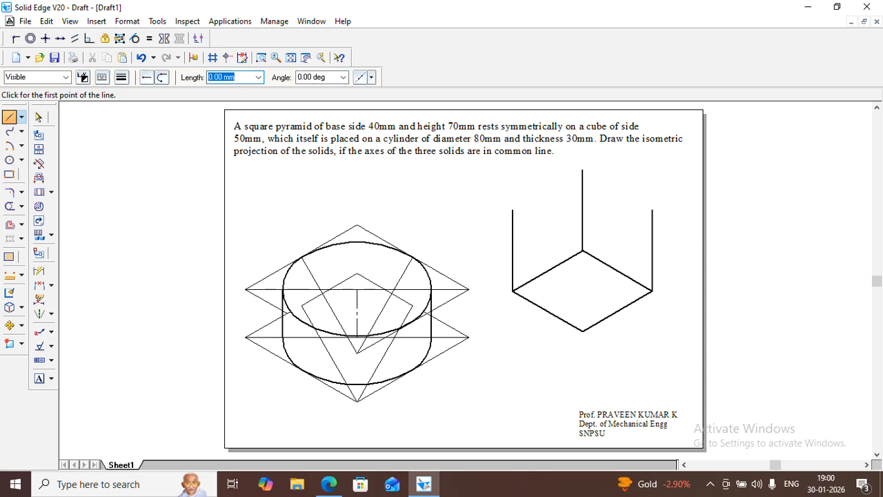
Step: Draw a vertical 50 mm cube edge upward from the lowest vertex of the base rhombus
{"action": "left_click", "coordinate": [585, 332]}
{"action": "type", "text": "50"}
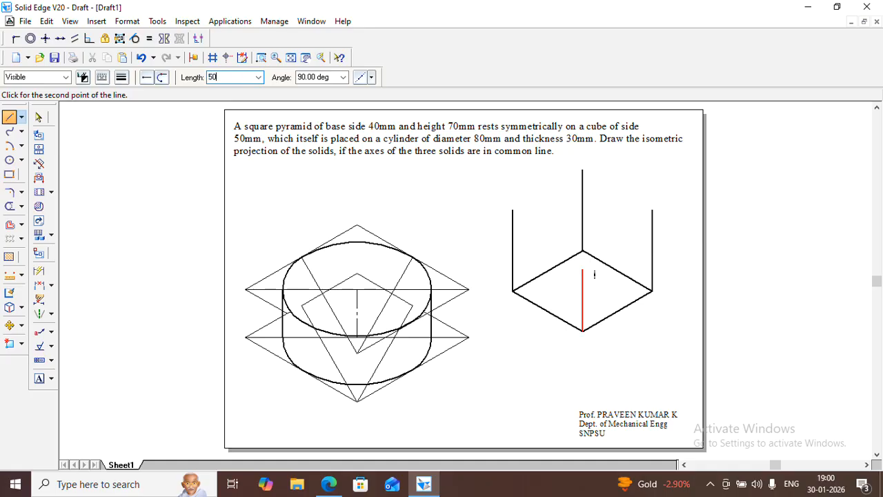
{"action": "key", "text": "Tab"}
{"action": "key", "text": "Return"}
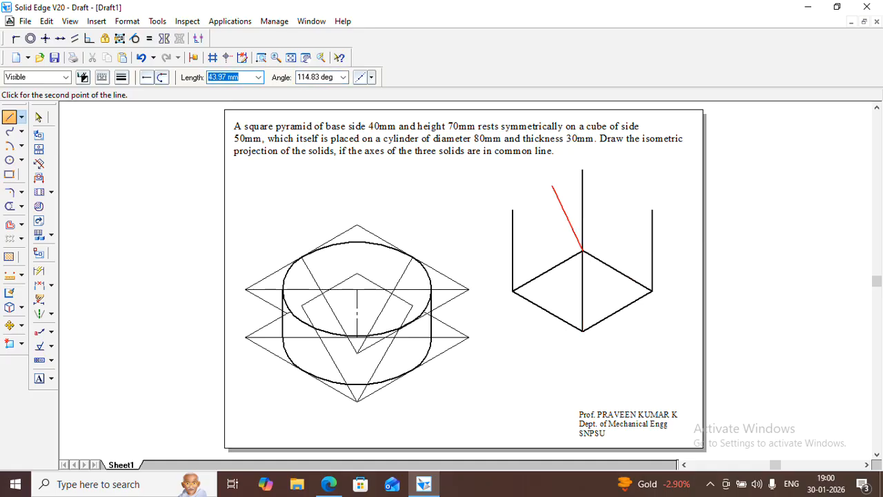
Step: Draw the cube's top face as four connected lines through the upper ends of the vertical edges, closing at the front vertex
{"action": "left_click", "coordinate": [512, 210]}
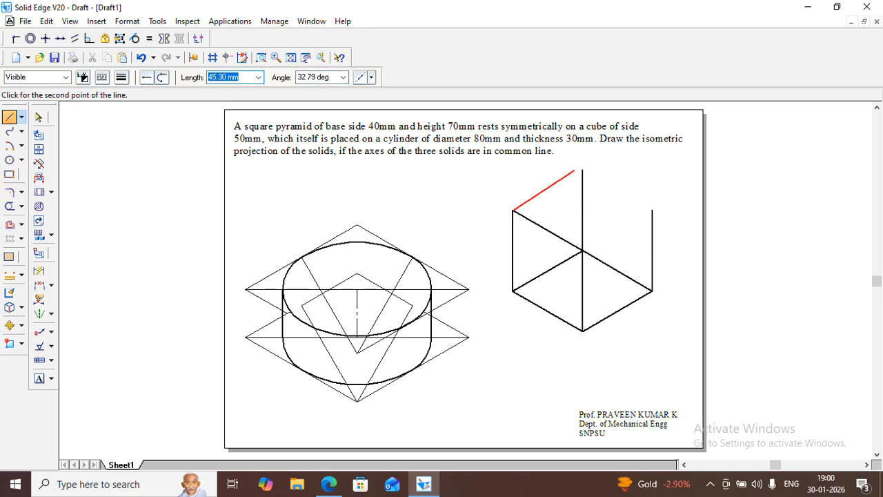
{"action": "left_click", "coordinate": [583, 169]}
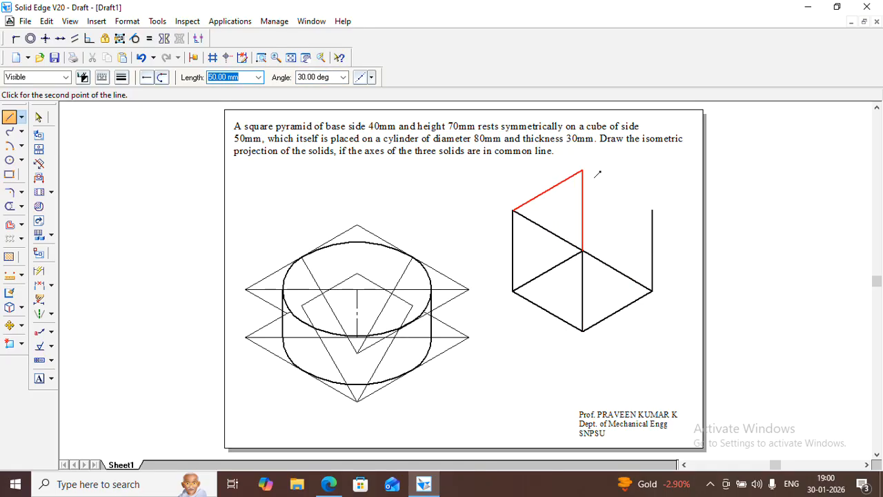
{"action": "left_click", "coordinate": [653, 210]}
{"action": "left_click", "coordinate": [582, 250]}
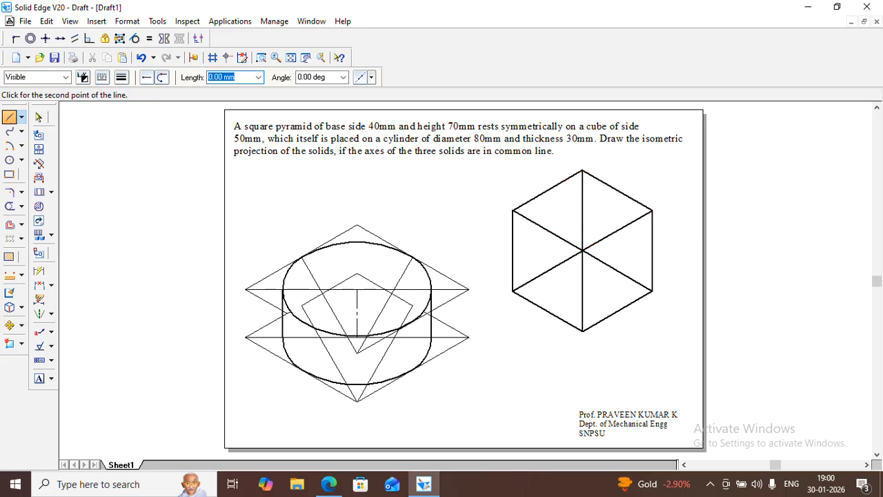
{"action": "left_click", "coordinate": [38, 117]}
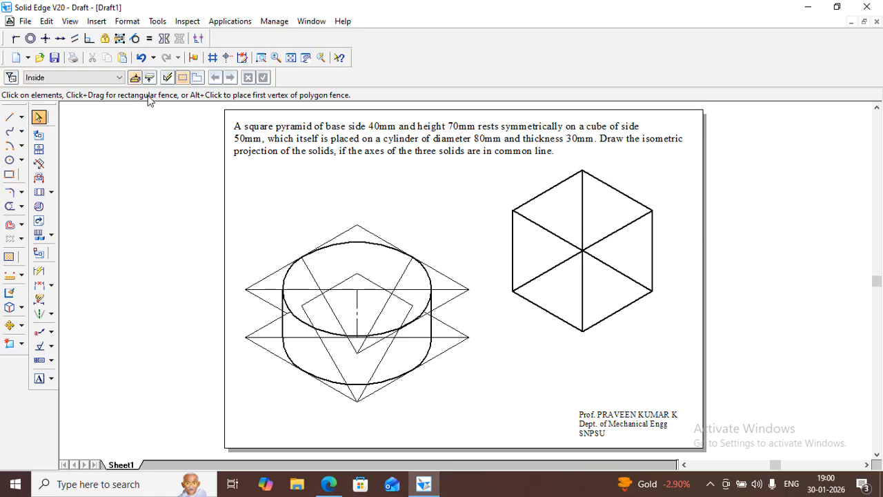
{"action": "left_click", "coordinate": [9, 206]}
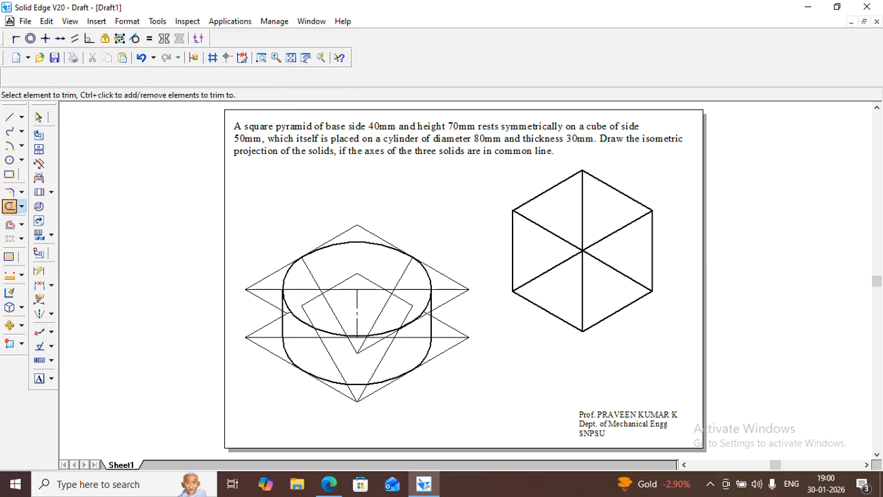
{"action": "left_click_drag", "start_coordinate": [539, 243], "coordinate": [550, 235]}
{"action": "key", "text": "ctrl+z"}
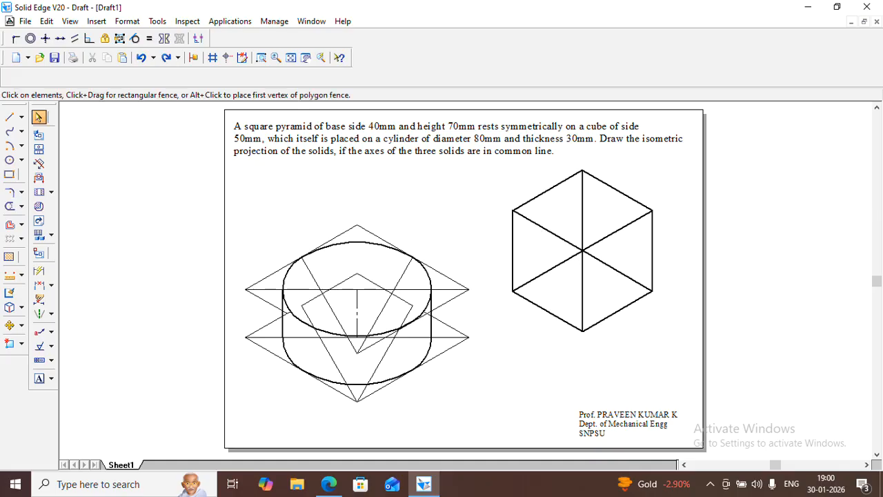
Step: Trim the cube's three hidden edges: the rear vertical edge and the two rear base edges
{"action": "left_click", "coordinate": [9, 206]}
{"action": "left_click_drag", "start_coordinate": [566, 188], "coordinate": [588, 191]}
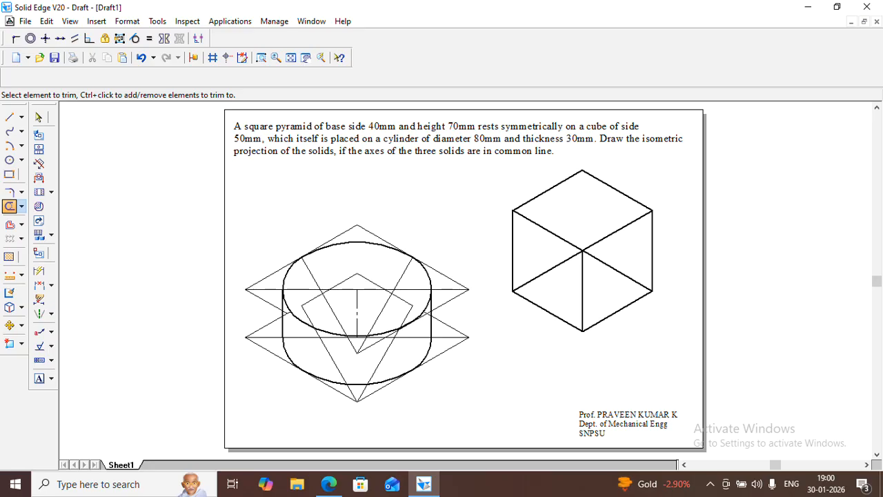
{"action": "left_click_drag", "start_coordinate": [542, 265], "coordinate": [555, 278]}
{"action": "left_click_drag", "start_coordinate": [607, 257], "coordinate": [617, 277]}
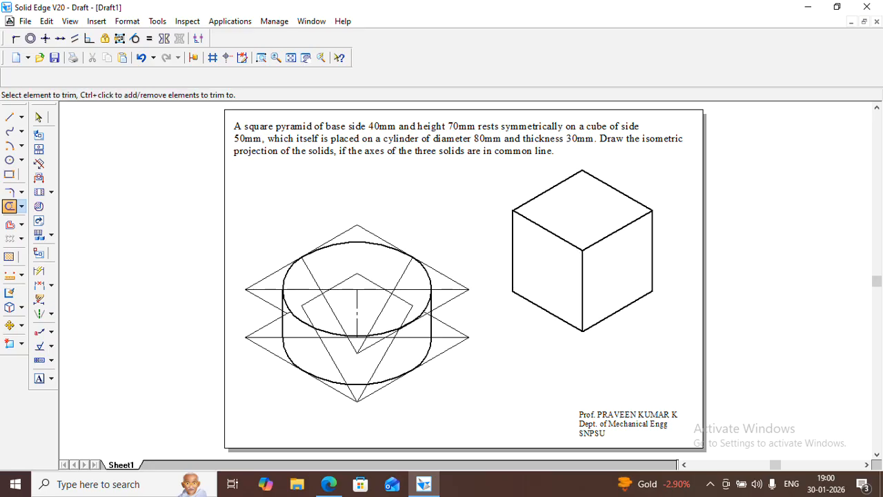
{"action": "left_click", "coordinate": [39, 117]}
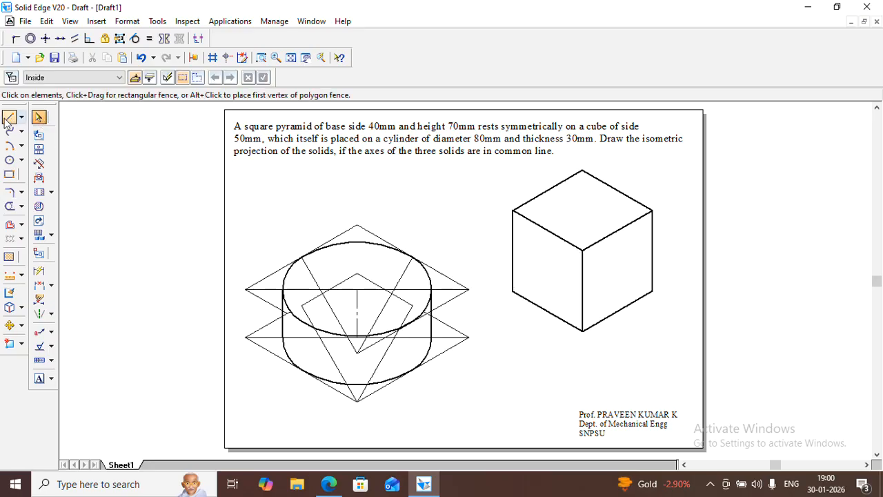
Step: Draw a thin continuous horizontal diagonal between the leftmost and rightmost vertices of the cube's base
{"action": "left_click", "coordinate": [7, 119]}
{"action": "left_click", "coordinate": [102, 79]}
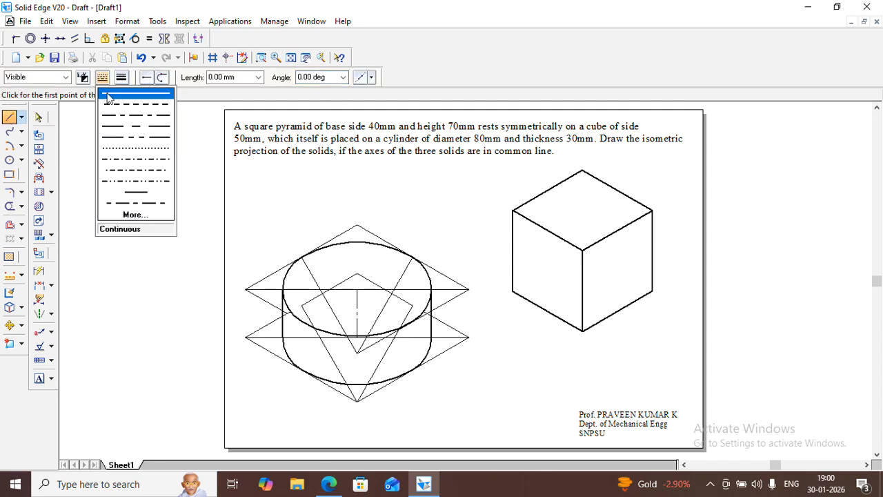
{"action": "left_click", "coordinate": [108, 95]}
{"action": "left_click", "coordinate": [121, 77]}
{"action": "left_click", "coordinate": [157, 126]}
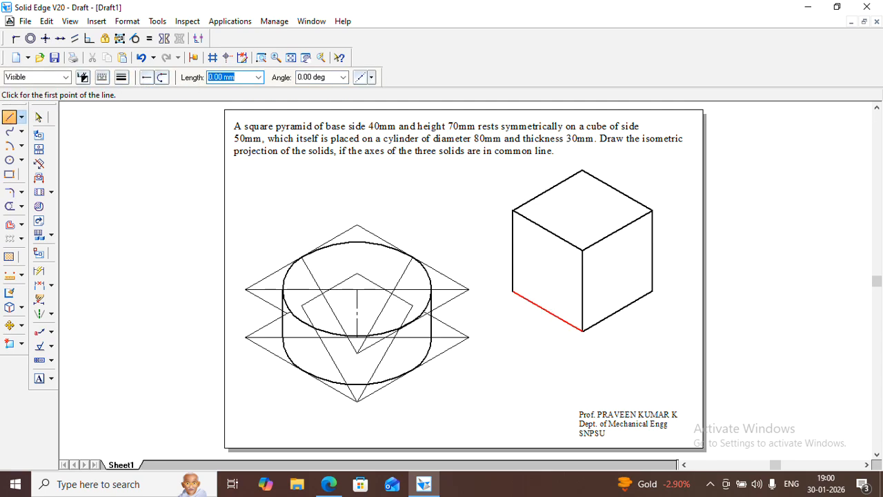
{"action": "left_click", "coordinate": [514, 291]}
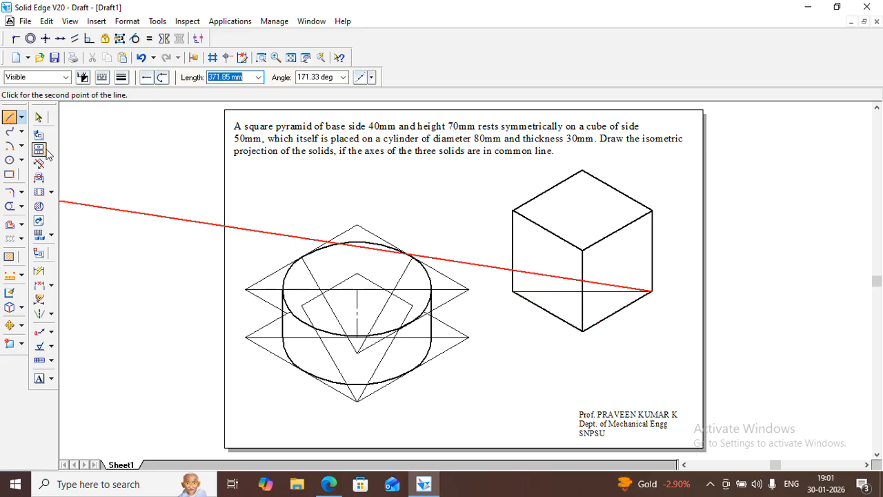
{"action": "left_click", "coordinate": [39, 118]}
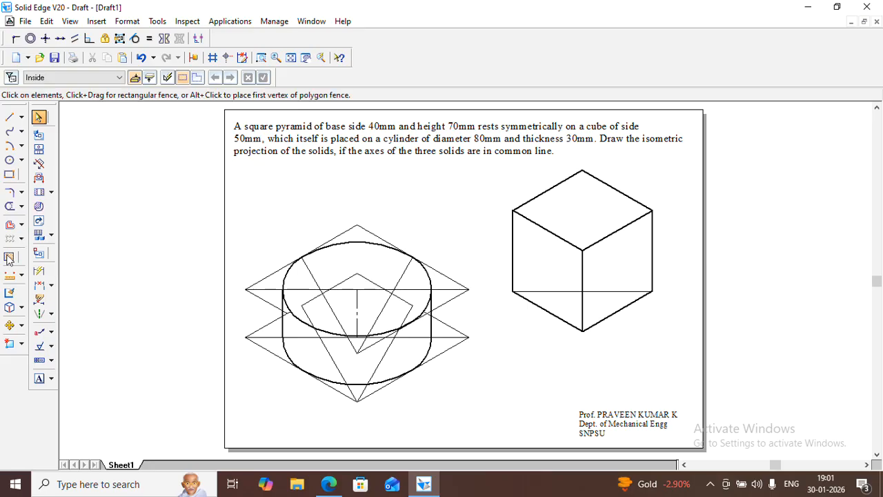
Step: Move the whole cube with its diagonal from the diagonal's midpoint to the centre of the cylinder's top face
{"action": "left_click", "coordinate": [9, 325]}
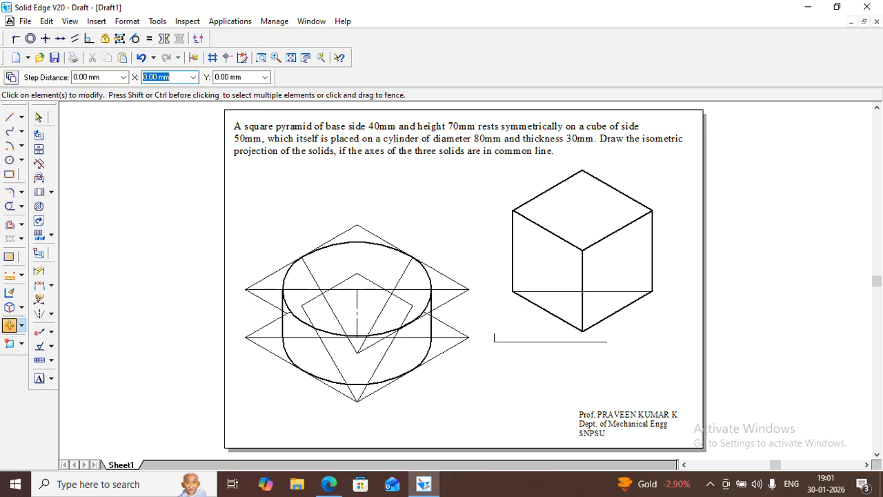
{"action": "left_click_drag", "start_coordinate": [672, 341], "coordinate": [494, 160]}
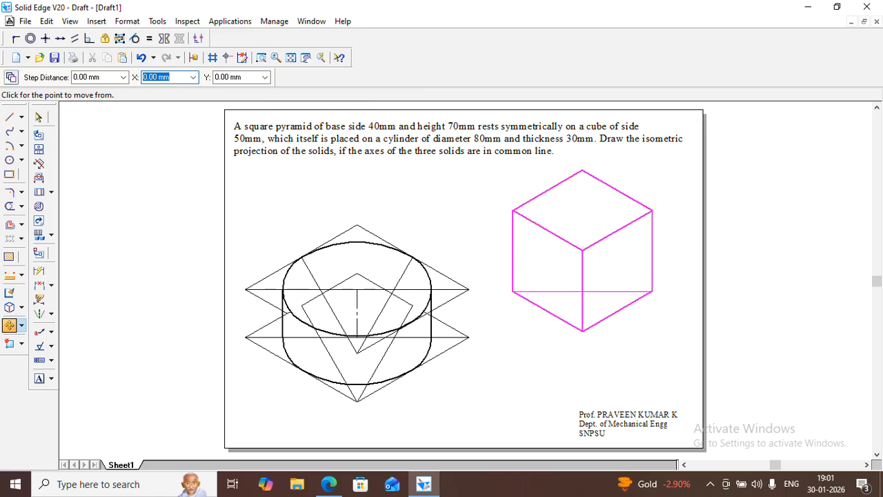
{"action": "left_click", "coordinate": [597, 296]}
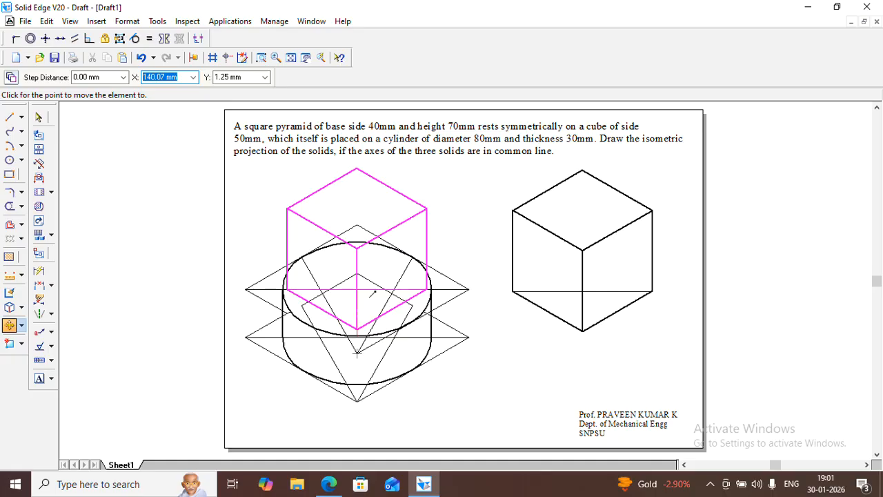
{"action": "left_click", "coordinate": [373, 293]}
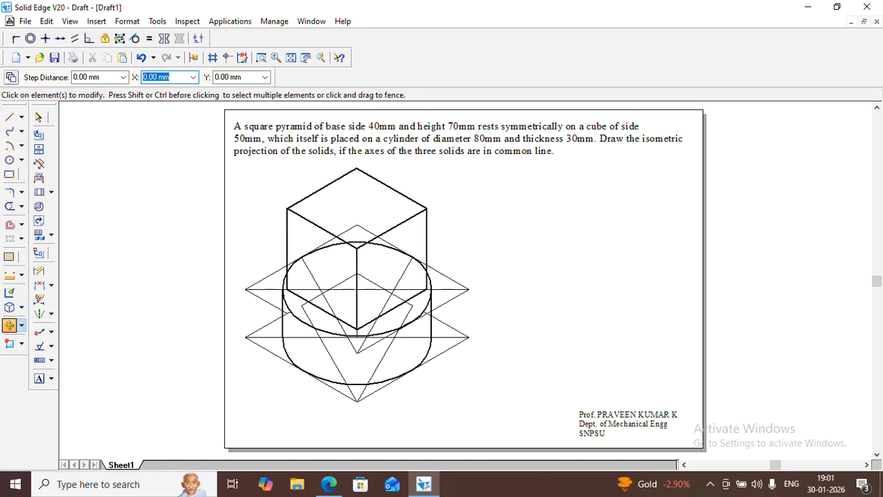
{"action": "left_click", "coordinate": [39, 117]}
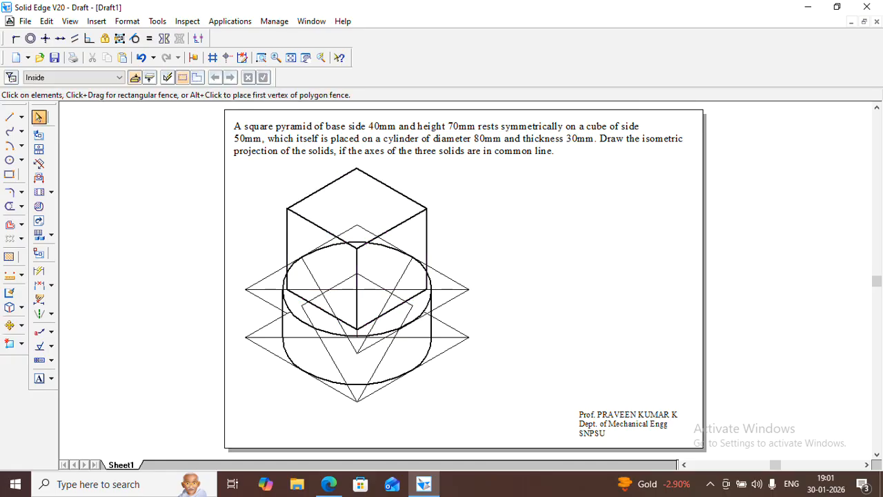
Step: Trim the parts of the cylinder's top ellipse hidden behind the cube and the construction rhombus tip inside the cube's top face
{"action": "left_click", "coordinate": [10, 207]}
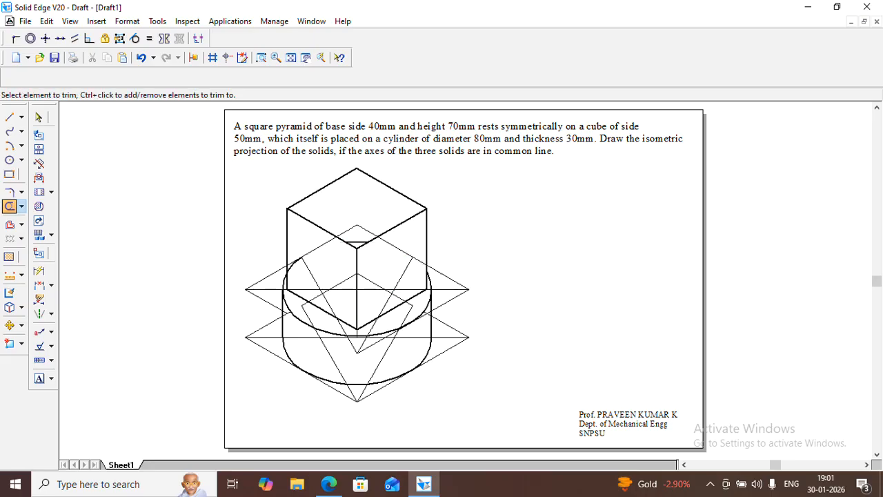
{"action": "left_click", "coordinate": [293, 263]}
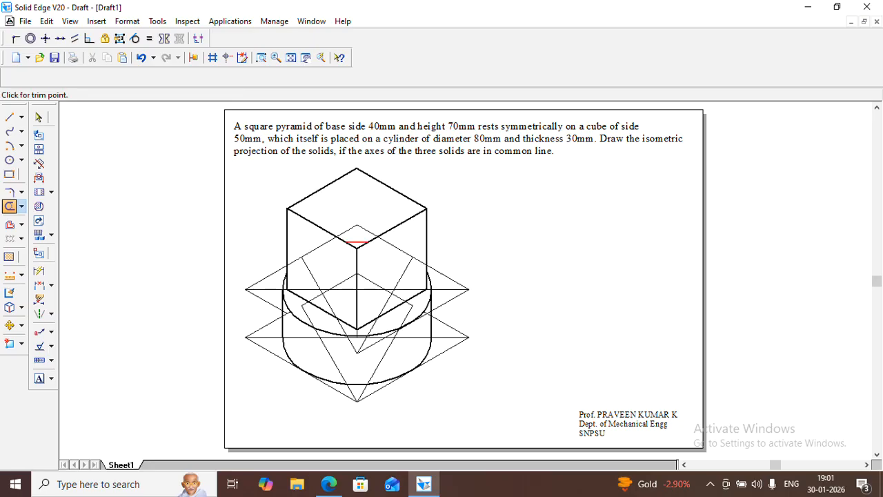
{"action": "left_click", "coordinate": [356, 234]}
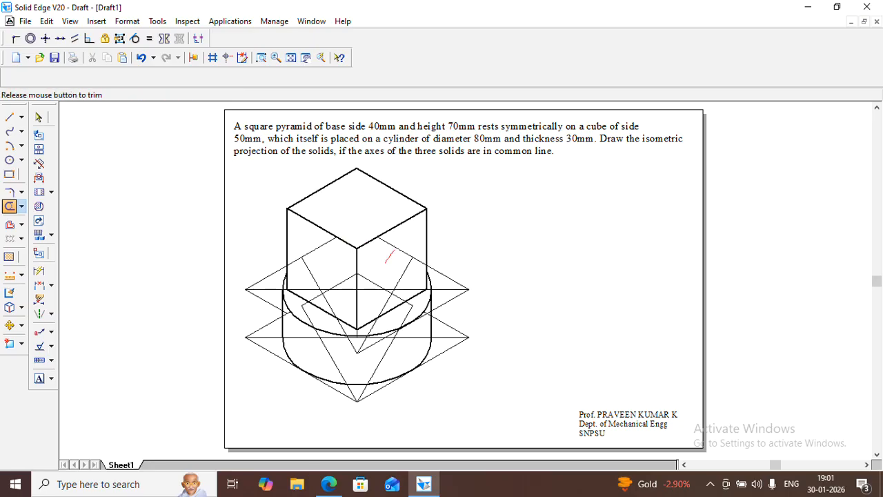
Step: Trim the upper construction rhombus and the outer ends of its horizontal diagonal on both sides of the cube
{"action": "left_click", "coordinate": [408, 270]}
{"action": "mouse_move", "coordinate": [421, 251]}
{"action": "left_mouse_down"}
{"action": "mouse_move", "coordinate": [415, 269]}
{"action": "mouse_move", "coordinate": [451, 292]}
{"action": "mouse_move", "coordinate": [451, 307]}
{"action": "left_mouse_up"}
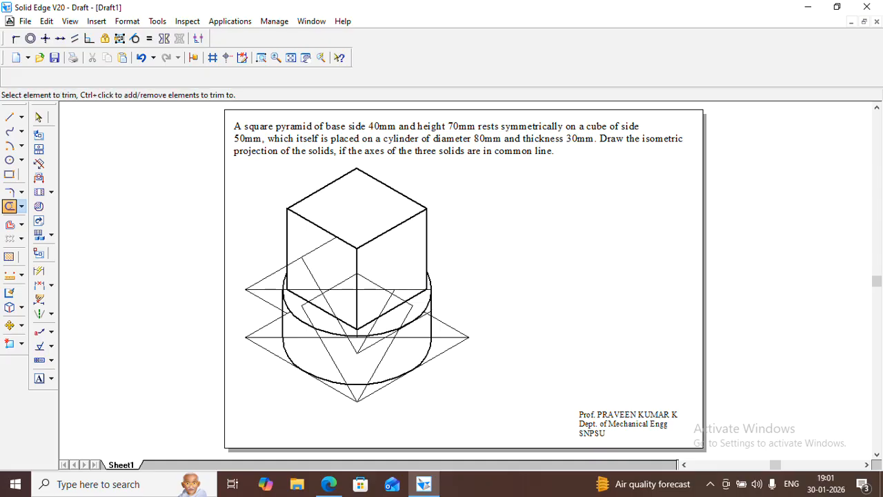
{"action": "mouse_move", "coordinate": [313, 236]}
{"action": "left_mouse_down"}
{"action": "mouse_move", "coordinate": [299, 250]}
{"action": "mouse_move", "coordinate": [312, 276]}
{"action": "left_mouse_up"}
{"action": "left_click_drag", "start_coordinate": [260, 252], "coordinate": [263, 308]}
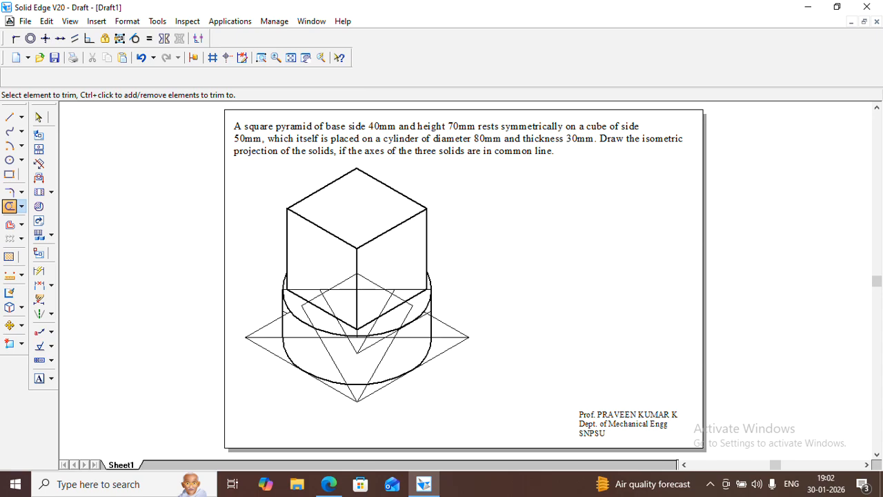
Step: Trim the remaining construction lines that cross the cube's two front side faces
{"action": "mouse_move", "coordinate": [332, 271]}
{"action": "left_mouse_down"}
{"action": "mouse_move", "coordinate": [327, 302]}
{"action": "mouse_move", "coordinate": [313, 291]}
{"action": "mouse_move", "coordinate": [317, 303]}
{"action": "mouse_move", "coordinate": [336, 305]}
{"action": "left_mouse_up"}
{"action": "mouse_move", "coordinate": [394, 257]}
{"action": "left_mouse_down"}
{"action": "mouse_move", "coordinate": [380, 283]}
{"action": "mouse_move", "coordinate": [386, 295]}
{"action": "mouse_move", "coordinate": [395, 283]}
{"action": "mouse_move", "coordinate": [388, 296]}
{"action": "left_mouse_up"}
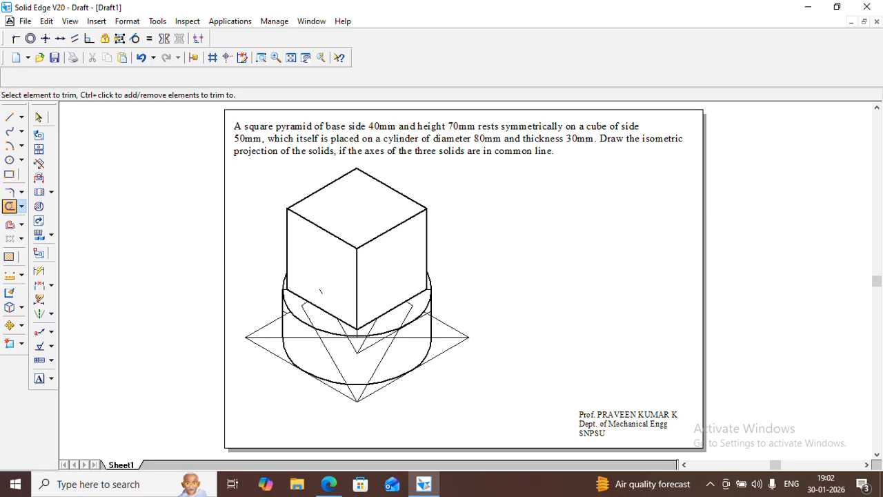
{"action": "left_click_drag", "start_coordinate": [320, 292], "coordinate": [320, 291]}
Step: Trim the construction lines crossing the cylinder's top face below the cube's two lower front edges
{"action": "left_click", "coordinate": [373, 345]}
{"action": "left_click_drag", "start_coordinate": [340, 346], "coordinate": [365, 346]}
{"action": "left_click_drag", "start_coordinate": [419, 301], "coordinate": [403, 308]}
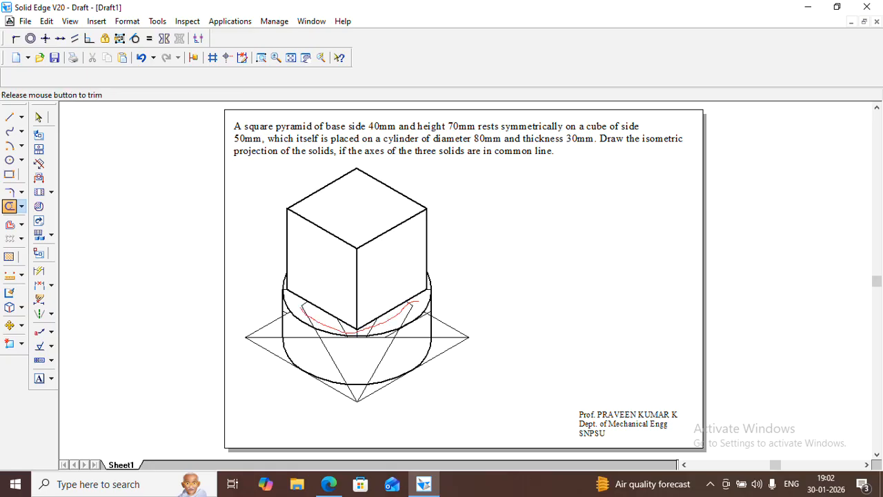
{"action": "left_click_drag", "start_coordinate": [301, 307], "coordinate": [301, 308]}
{"action": "left_click_drag", "start_coordinate": [413, 305], "coordinate": [399, 328]}
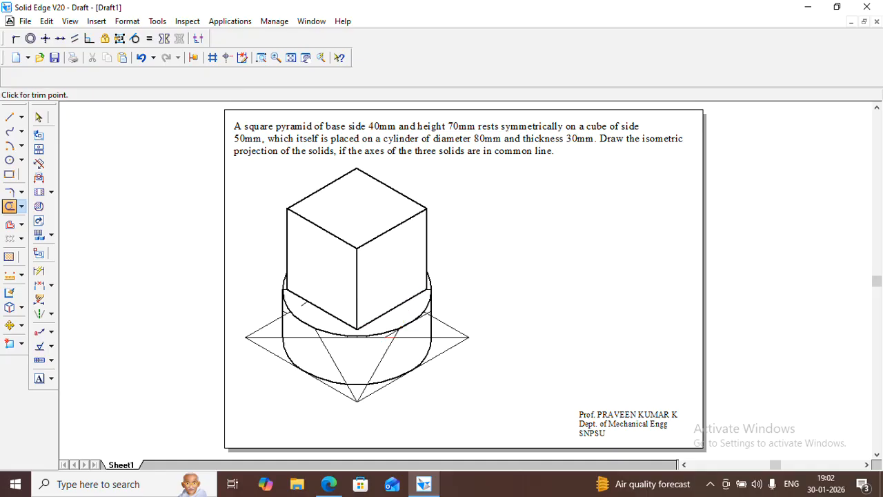
Step: Trim the slanted and horizontal construction lines crossing the cylinder's front surface below its top ellipse
{"action": "left_click", "coordinate": [391, 338]}
{"action": "mouse_move", "coordinate": [377, 343]}
{"action": "left_mouse_down"}
{"action": "mouse_move", "coordinate": [394, 347]}
{"action": "mouse_move", "coordinate": [413, 334]}
{"action": "mouse_move", "coordinate": [370, 352]}
{"action": "mouse_move", "coordinate": [317, 356]}
{"action": "mouse_move", "coordinate": [309, 343]}
{"action": "mouse_move", "coordinate": [321, 334]}
{"action": "mouse_move", "coordinate": [377, 342]}
{"action": "mouse_move", "coordinate": [398, 332]}
{"action": "left_mouse_up"}
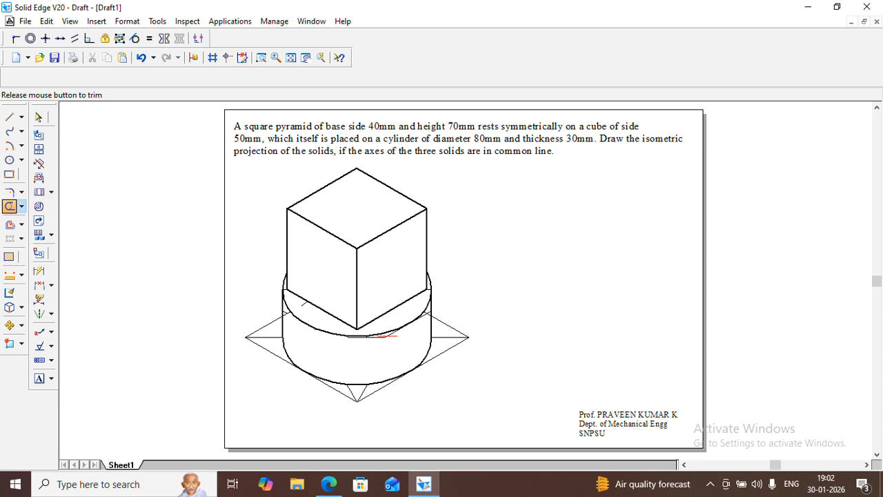
{"action": "left_click_drag", "start_coordinate": [378, 336], "coordinate": [398, 336]}
{"action": "left_click", "coordinate": [377, 336]}
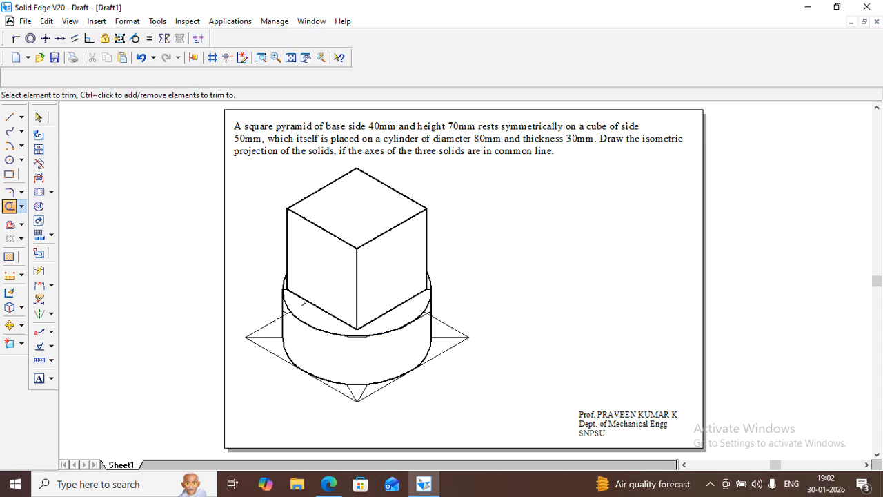
Step: Try to trim the construction line remnant where the cylinder's top ellipse meets its right edge
{"action": "left_click", "coordinate": [418, 318]}
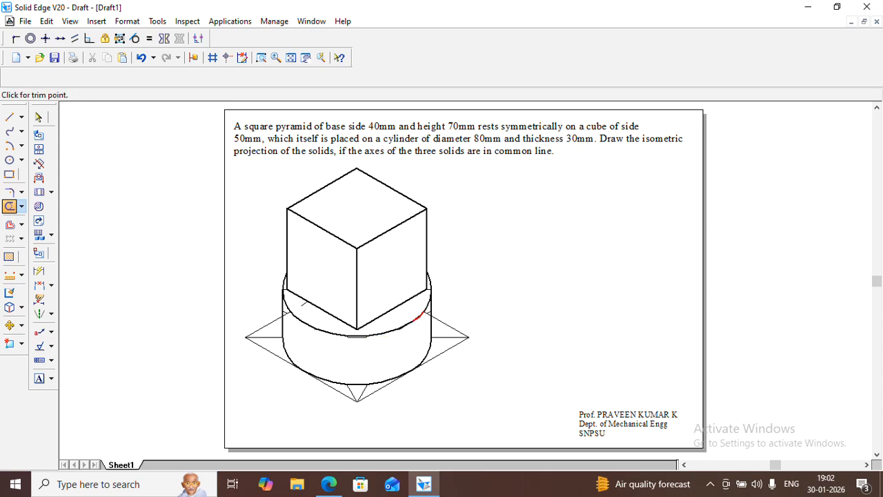
{"action": "left_click", "coordinate": [429, 313]}
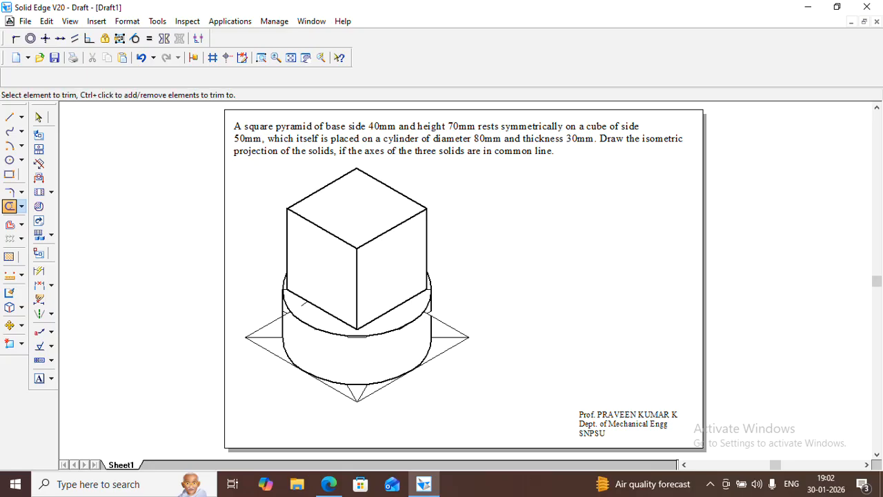
{"action": "key", "text": "ctrl+z"}
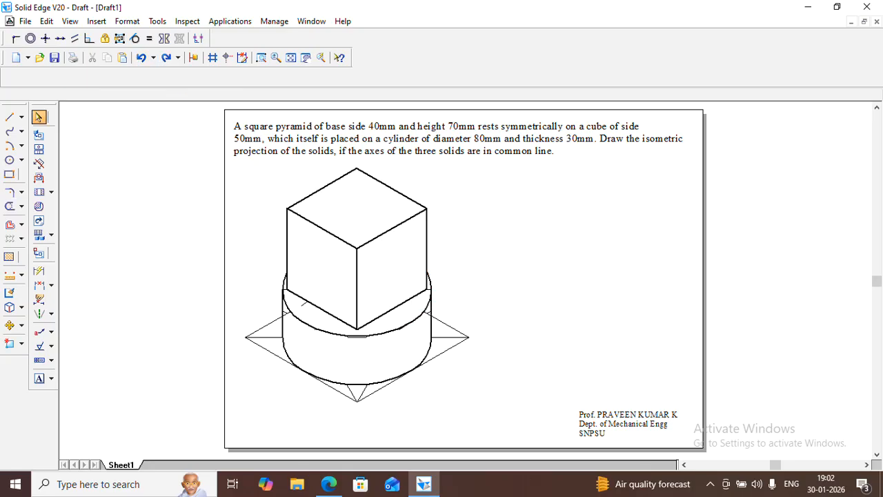
Step: Trim the lower construction rhombus and diagonal ends lying outside the cylinder's outline
{"action": "left_click", "coordinate": [9, 206]}
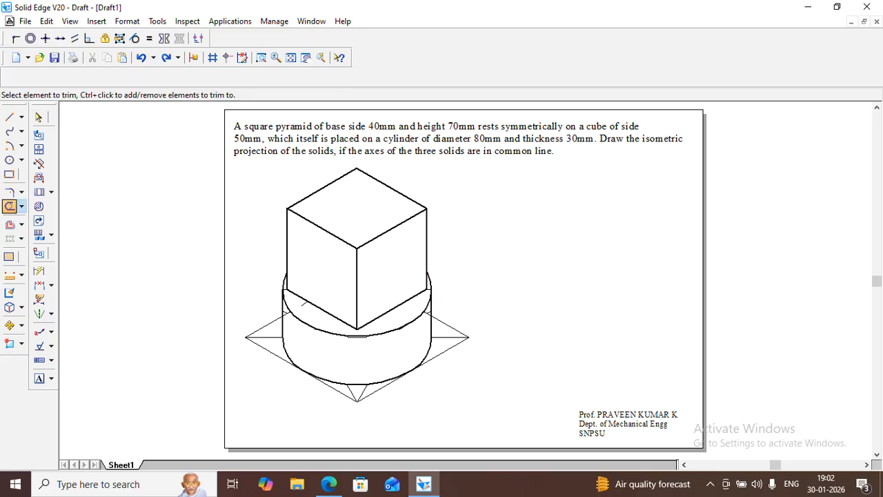
{"action": "left_click_drag", "start_coordinate": [462, 312], "coordinate": [443, 371]}
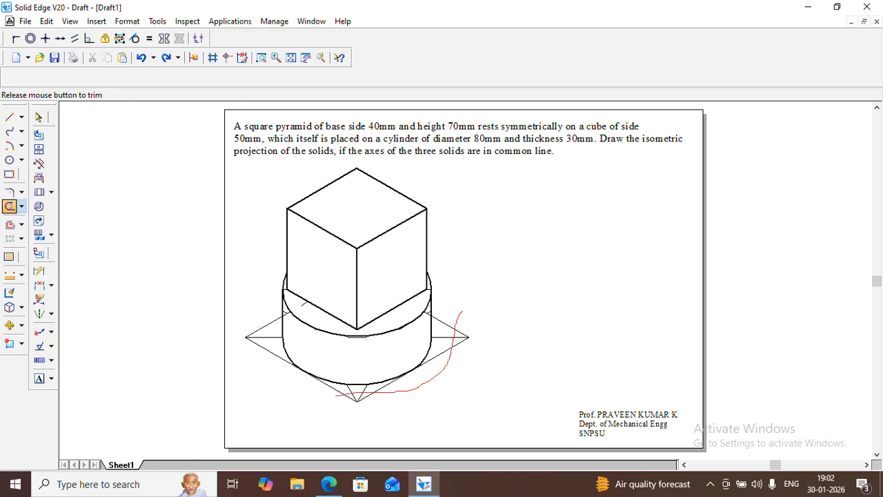
{"action": "left_click_drag", "start_coordinate": [269, 344], "coordinate": [269, 317]}
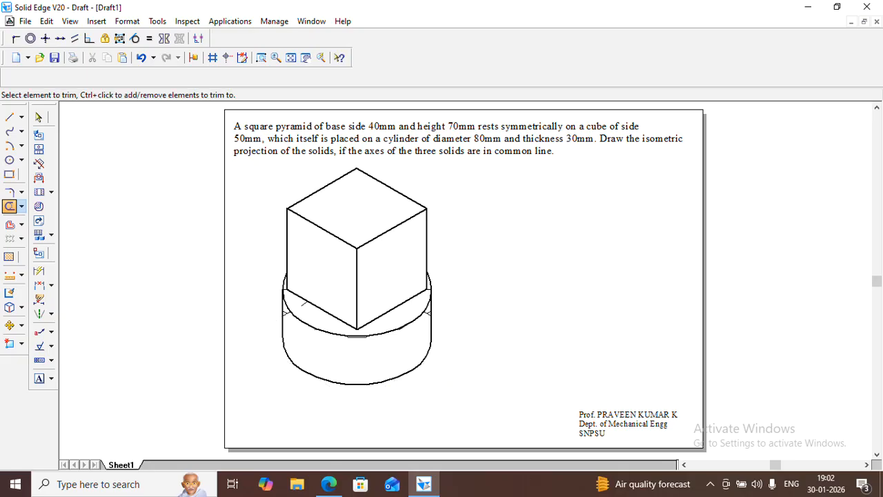
Step: Trim the small construction line remnants on the left side of the cylinder and beside the cube's left corner
{"action": "left_click", "coordinate": [261, 57]}
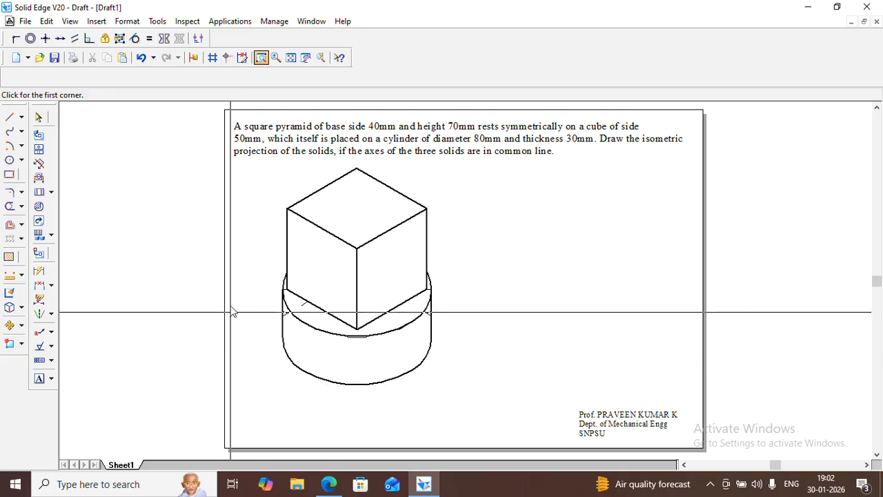
{"action": "left_click_drag", "start_coordinate": [246, 253], "coordinate": [489, 384]}
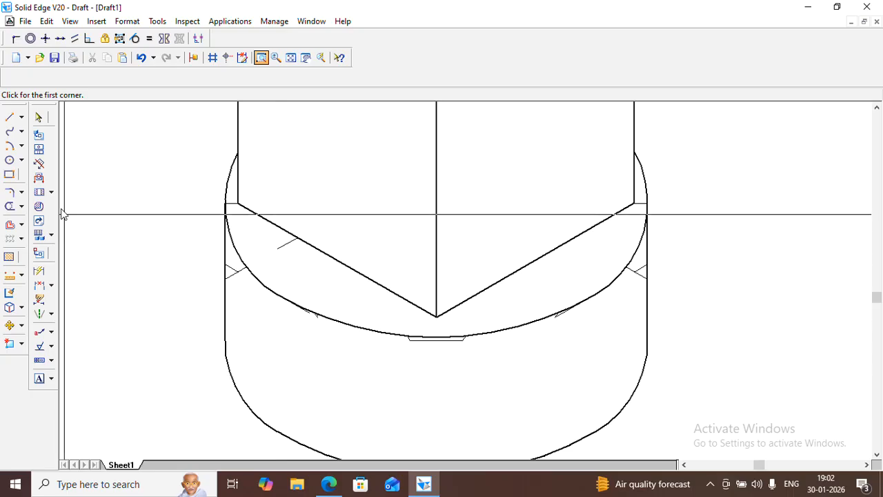
{"action": "left_click", "coordinate": [10, 205]}
{"action": "mouse_move", "coordinate": [238, 270]}
{"action": "left_mouse_down"}
{"action": "mouse_move", "coordinate": [227, 276]}
{"action": "mouse_move", "coordinate": [243, 269]}
{"action": "left_mouse_up"}
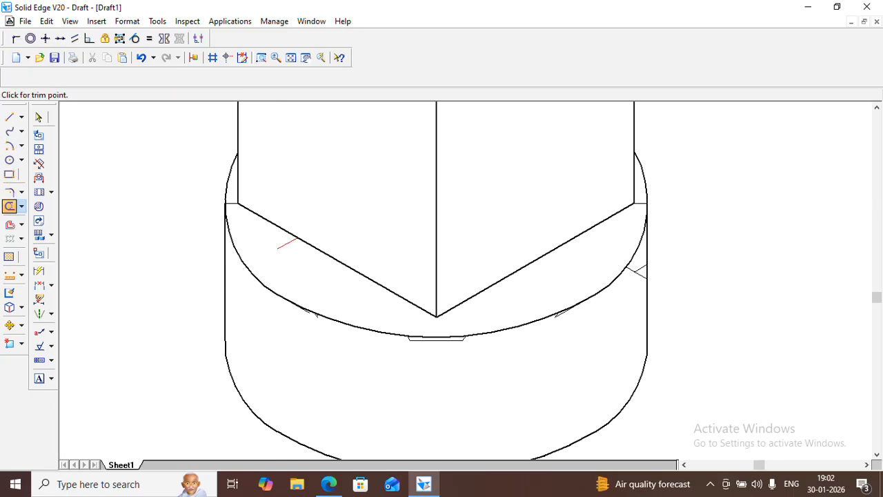
{"action": "left_click", "coordinate": [286, 243]}
{"action": "left_click", "coordinate": [231, 203]}
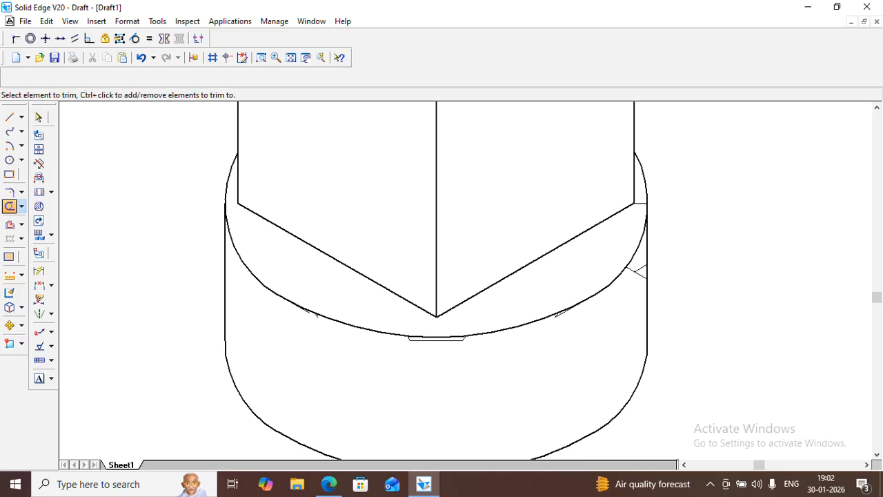
Step: Trim the remaining construction remnants under the front of the cylinder's top ellipse and on its right side
{"action": "left_click", "coordinate": [437, 340]}
{"action": "left_click_drag", "start_coordinate": [458, 340], "coordinate": [466, 341]}
{"action": "left_click", "coordinate": [464, 339]}
{"action": "left_click", "coordinate": [291, 58]}
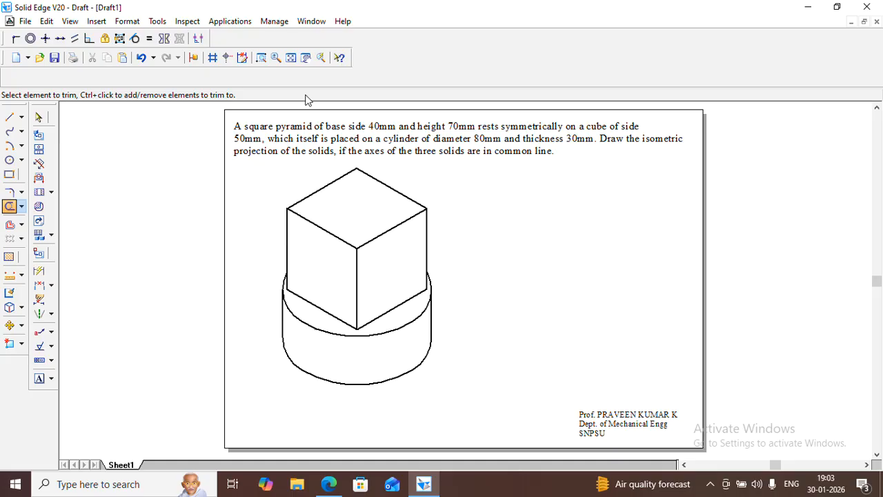
{"action": "left_click", "coordinate": [39, 118]}
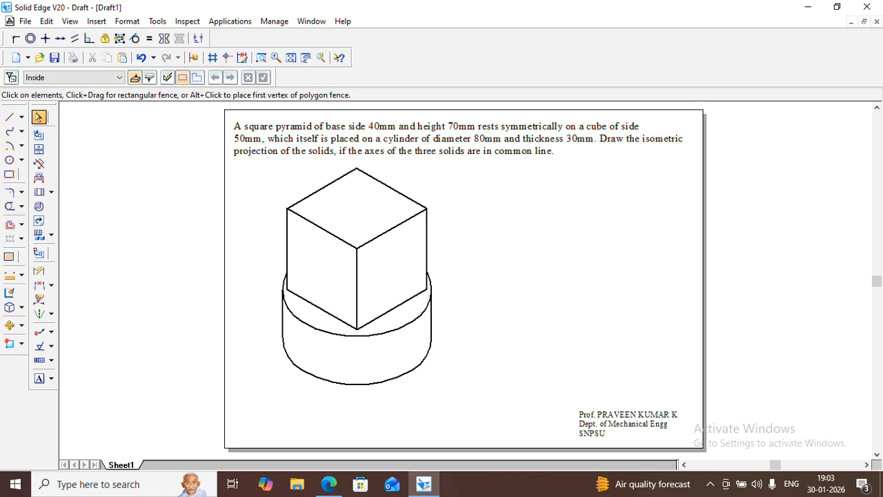
Step: Draw the first side of the pyramid's base beside the solids as a continuous 0.50 mm wide line, 40 mm long at 30°
{"action": "left_click", "coordinate": [9, 117]}
{"action": "left_click", "coordinate": [103, 80]}
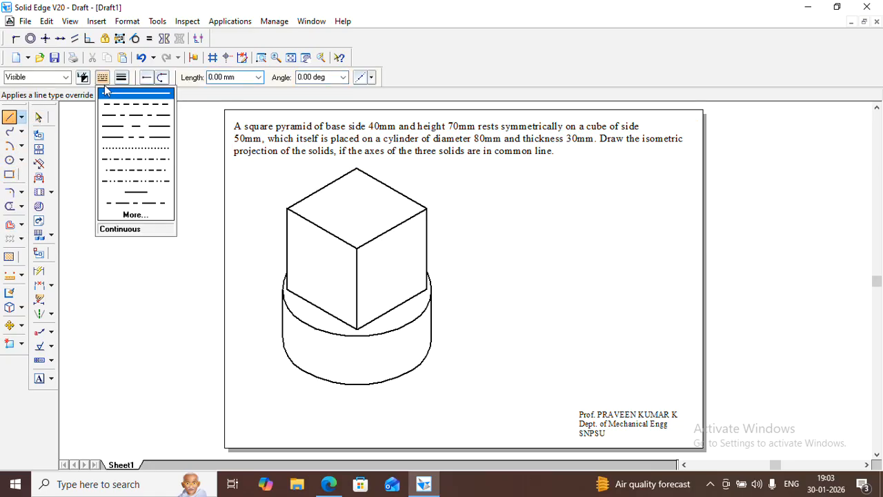
{"action": "left_click", "coordinate": [105, 91]}
{"action": "left_click", "coordinate": [123, 80]}
{"action": "left_click", "coordinate": [131, 127]}
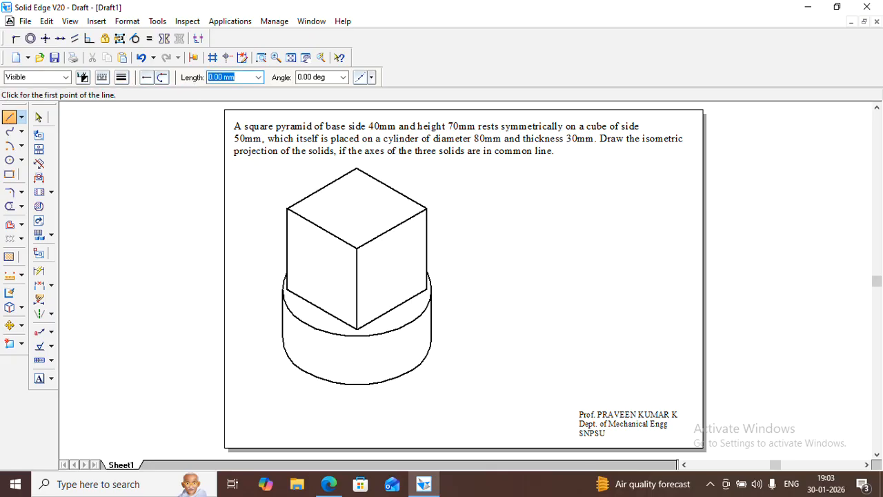
{"action": "left_click", "coordinate": [550, 360]}
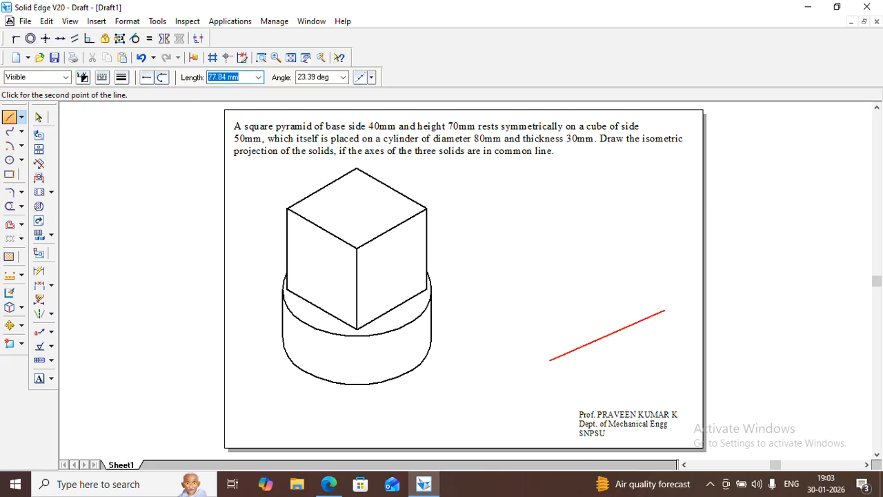
{"action": "type", "text": "40"}
{"action": "key", "text": "Tab"}
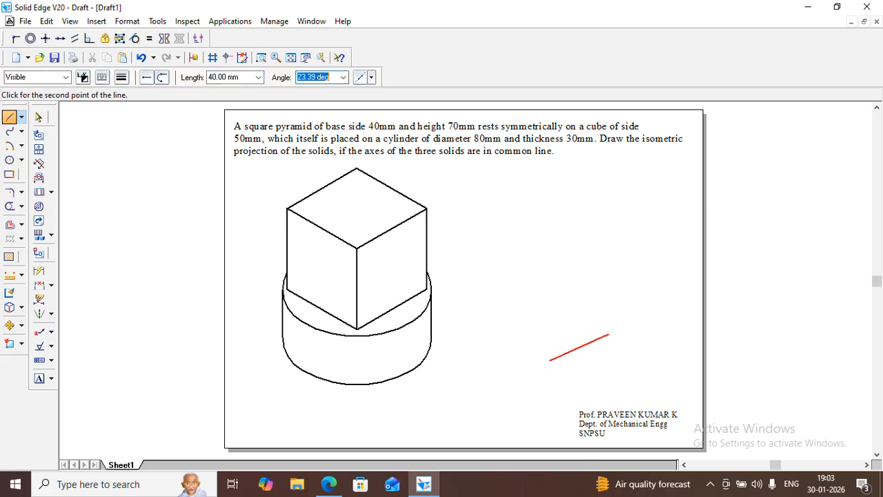
{"action": "type", "text": "30"}
{"action": "key", "text": "Return"}
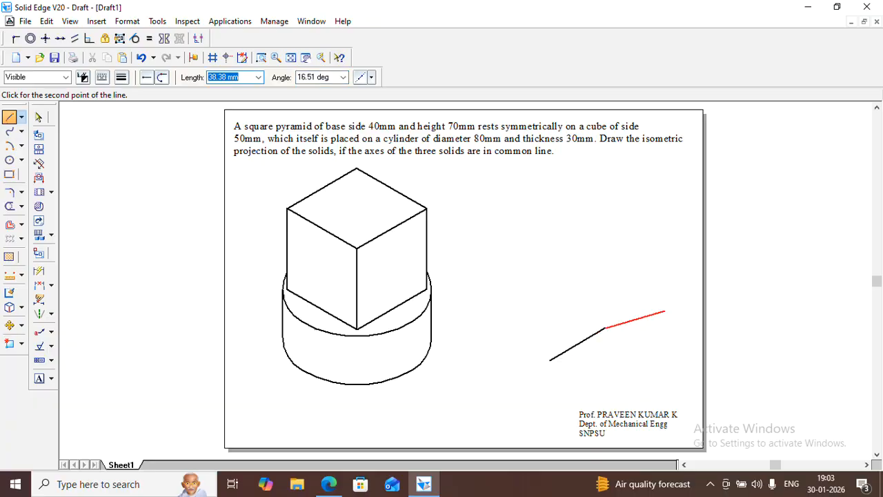
Step: Draw the second and third sides of the pyramid's base, each 40 mm long, at 150° and -150°
{"action": "type", "text": "40"}
{"action": "key", "text": "Tab"}
{"action": "type", "text": "150"}
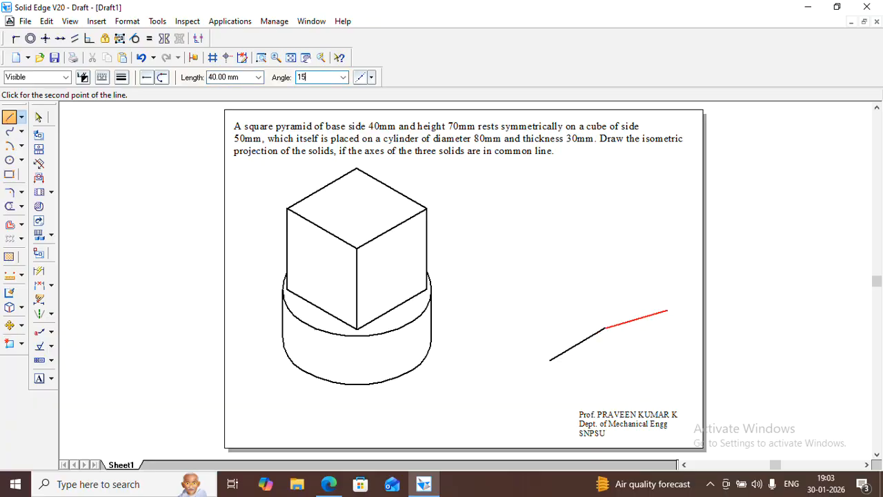
{"action": "key", "text": "Return"}
{"action": "type", "text": "40"}
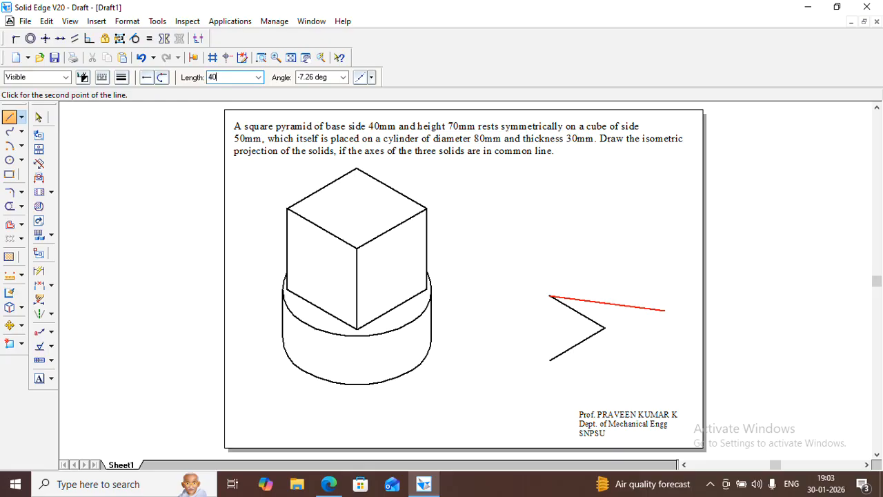
{"action": "key", "text": "Tab"}
{"action": "type", "text": "-1"}
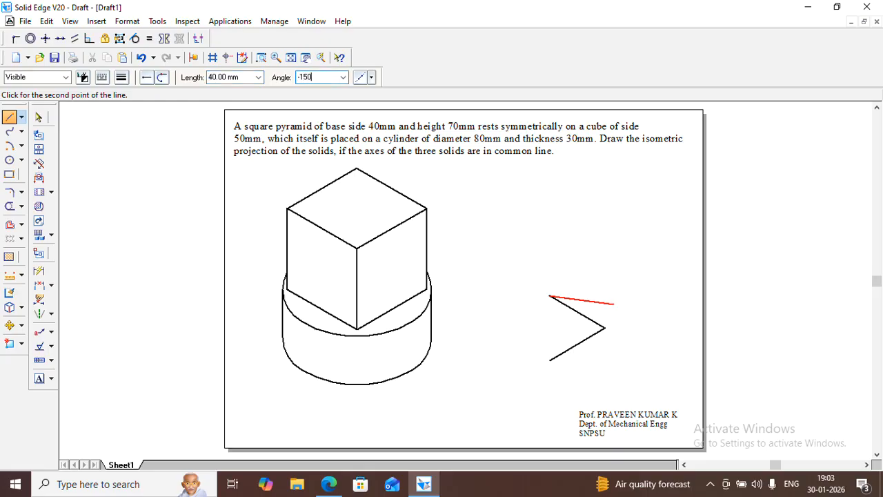
{"action": "type", "text": "50"}
{"action": "key", "text": "Return"}
Step: Close the pyramid's base rhombus with a 40 mm line at -30°
{"action": "type", "text": "40"}
{"action": "key", "text": "Tab"}
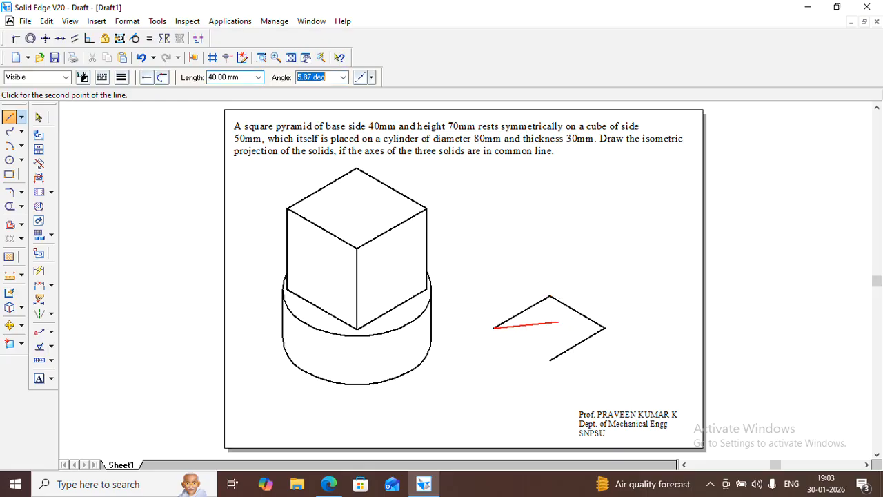
{"action": "type", "text": "-30"}
{"action": "key", "text": "Return"}
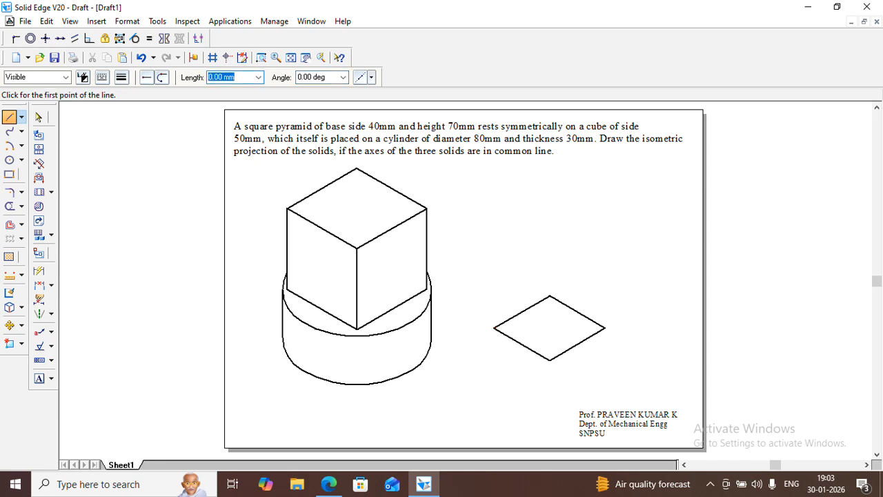
Step: Draw the horizontal diagonal of the pyramid's base between its side corners as a dash-dot line of 0.13 mm width
{"action": "key", "text": "Tab"}
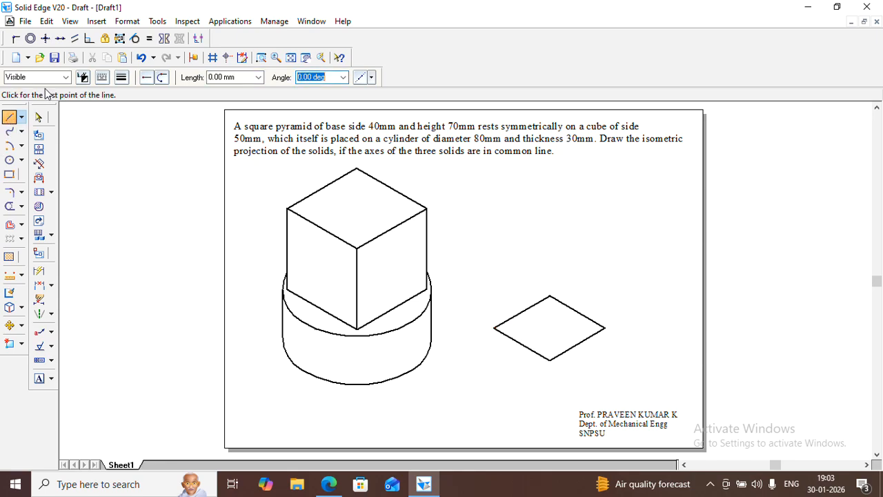
{"action": "left_click", "coordinate": [101, 77]}
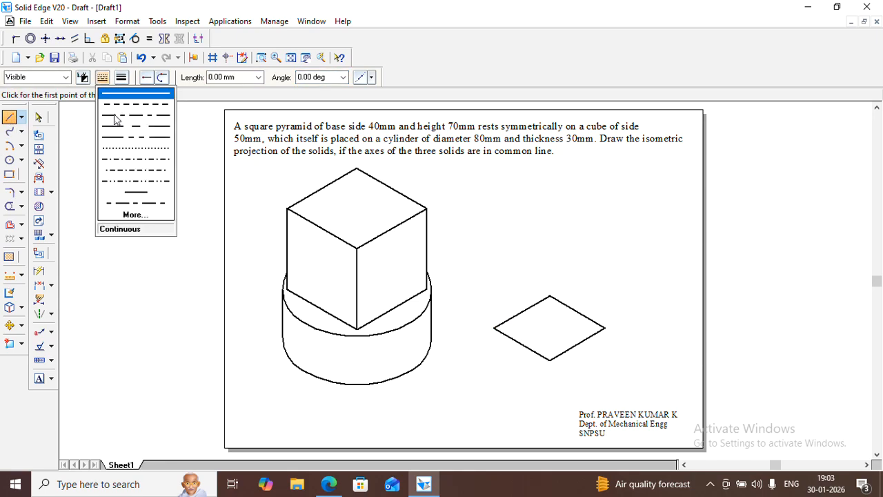
{"action": "left_click", "coordinate": [115, 115]}
{"action": "left_click", "coordinate": [123, 79]}
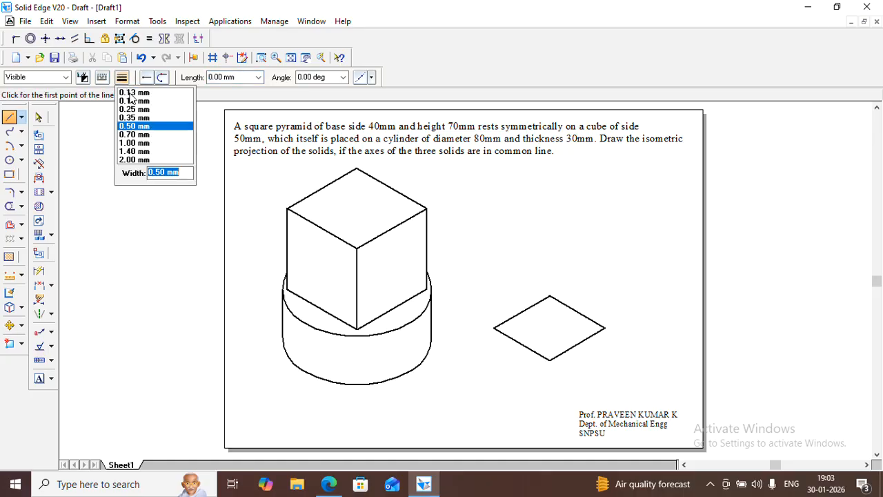
{"action": "left_click", "coordinate": [130, 93]}
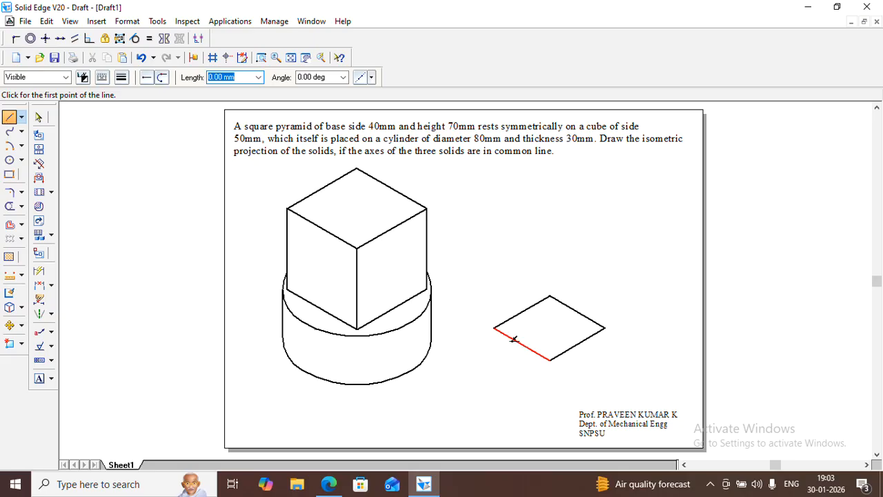
{"action": "left_click", "coordinate": [496, 328]}
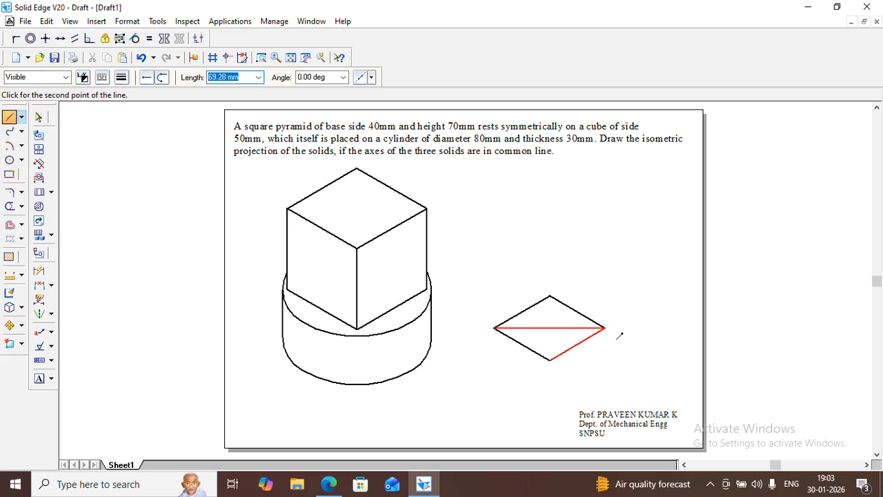
{"action": "right_click", "coordinate": [623, 289]}
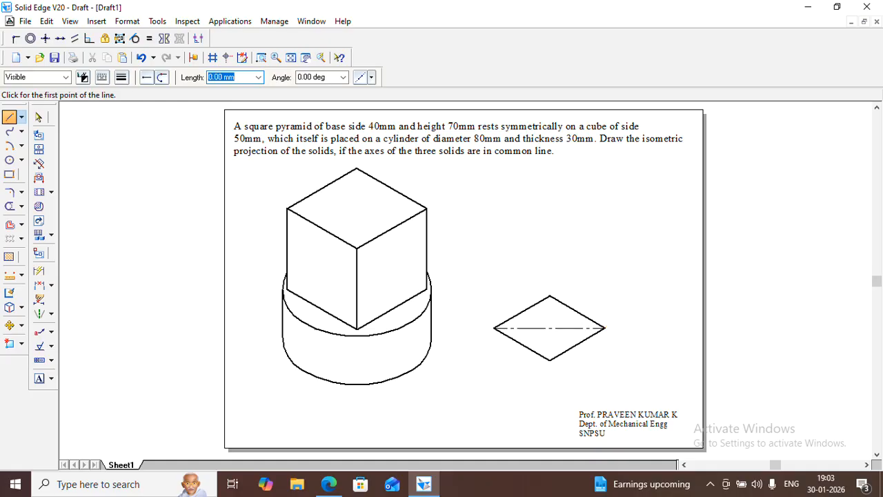
Step: Draw the pyramid's axis as a 70 mm vertical dash-dot line upward from the midpoint of the base diagonal
{"action": "left_click", "coordinate": [549, 297]}
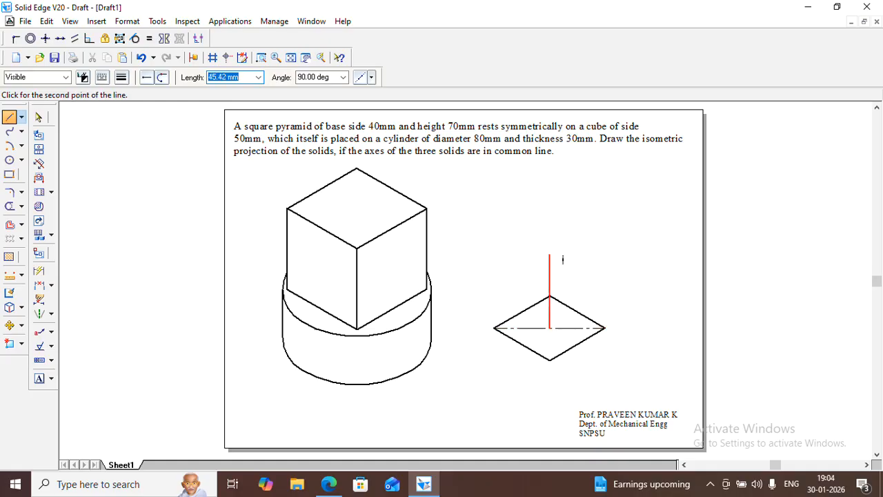
{"action": "type", "text": "70"}
{"action": "key", "text": "Return"}
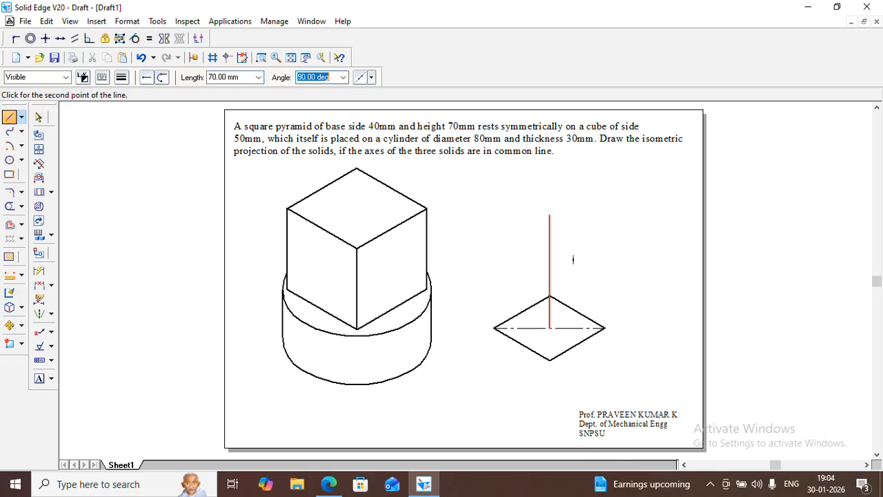
{"action": "left_click", "coordinate": [554, 256]}
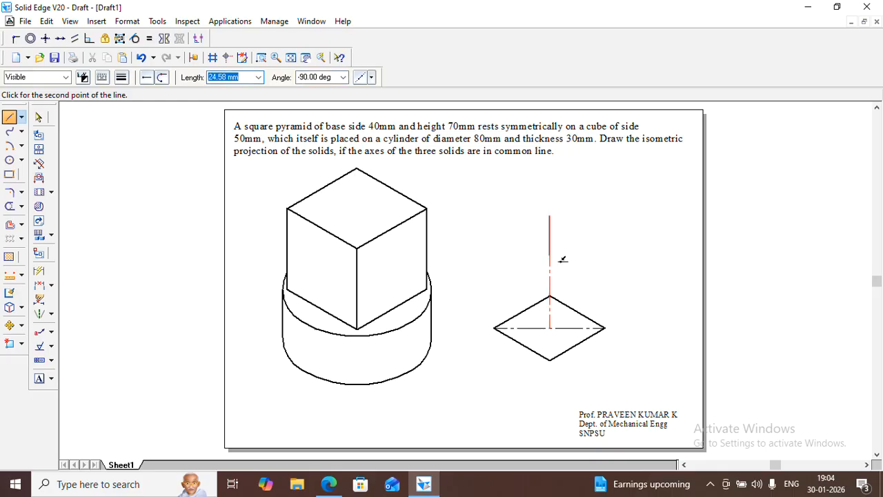
Step: Draw the pyramid's three visible slant edges as thick continuous lines joining the apex to the two side corners and the front corner
{"action": "left_click", "coordinate": [39, 117]}
{"action": "left_click", "coordinate": [9, 117]}
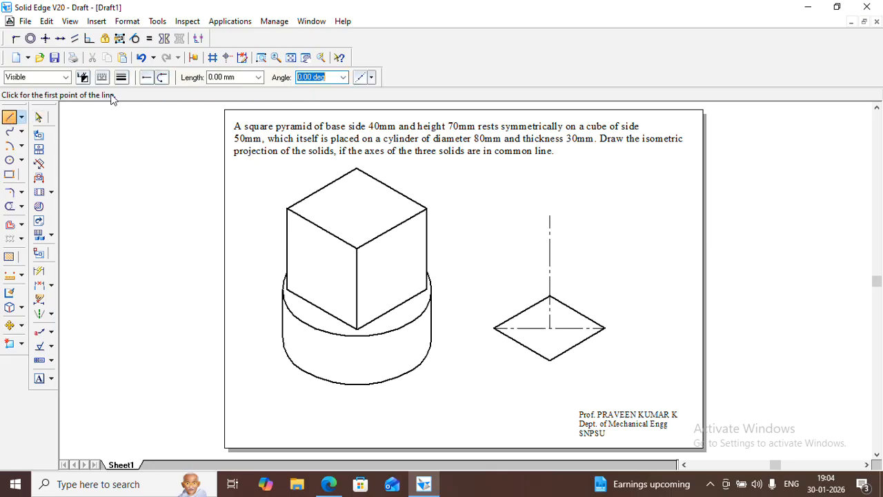
{"action": "left_click", "coordinate": [101, 76]}
{"action": "left_click", "coordinate": [121, 77]}
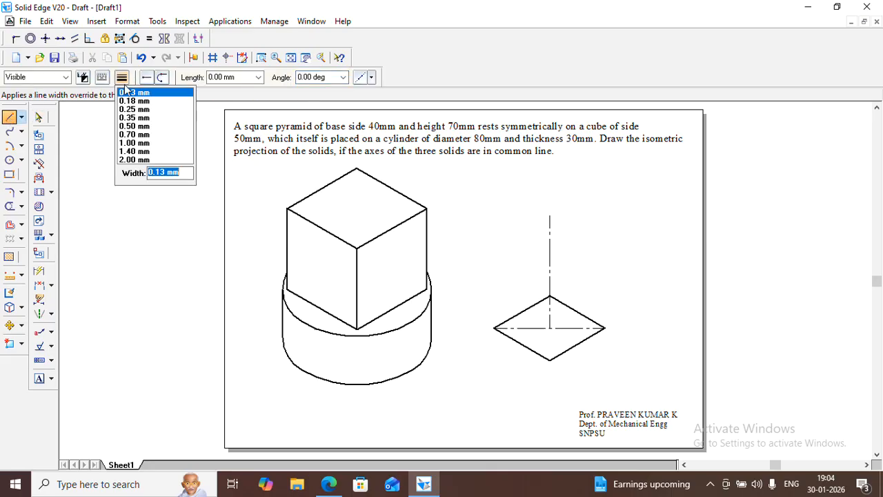
{"action": "left_click", "coordinate": [128, 131]}
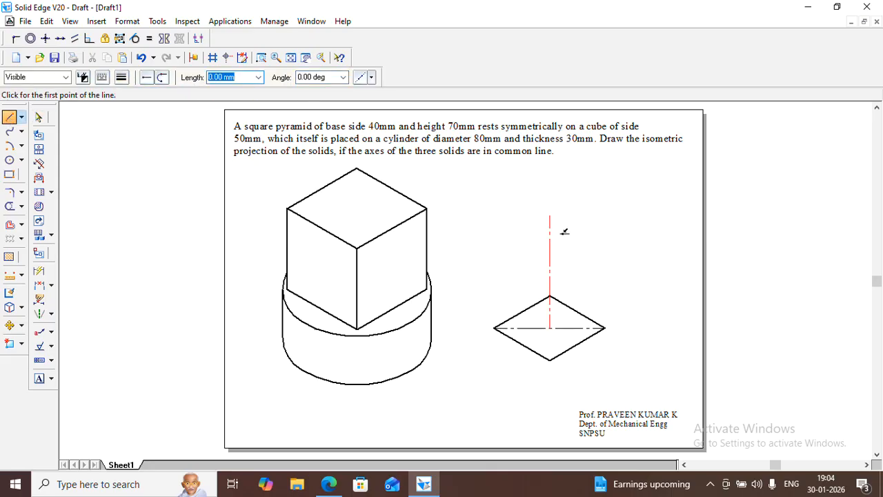
{"action": "left_click", "coordinate": [550, 217]}
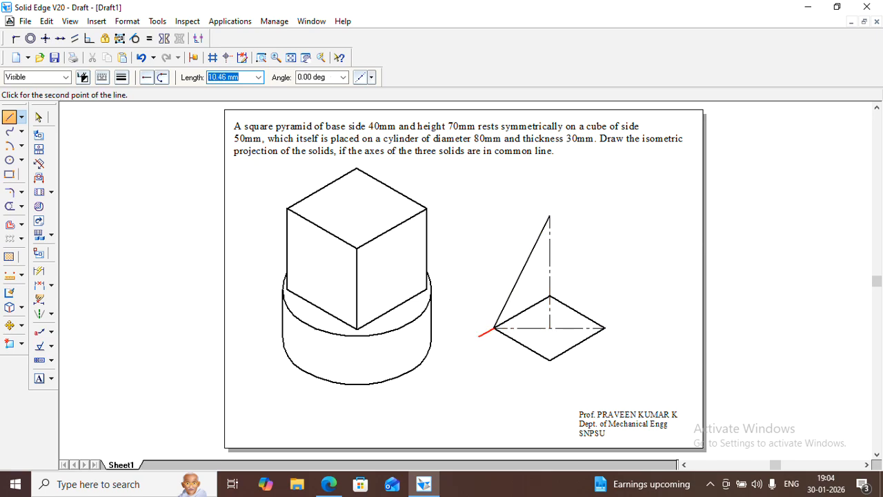
{"action": "left_click", "coordinate": [494, 327]}
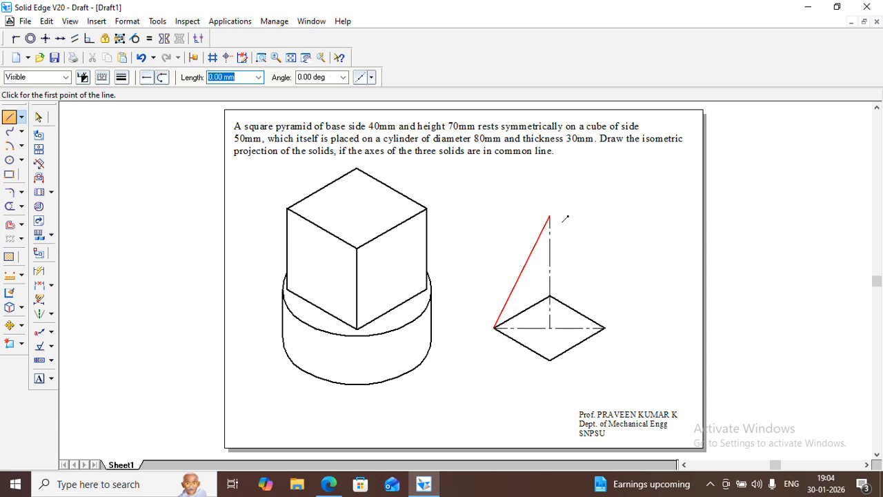
{"action": "left_click", "coordinate": [550, 218]}
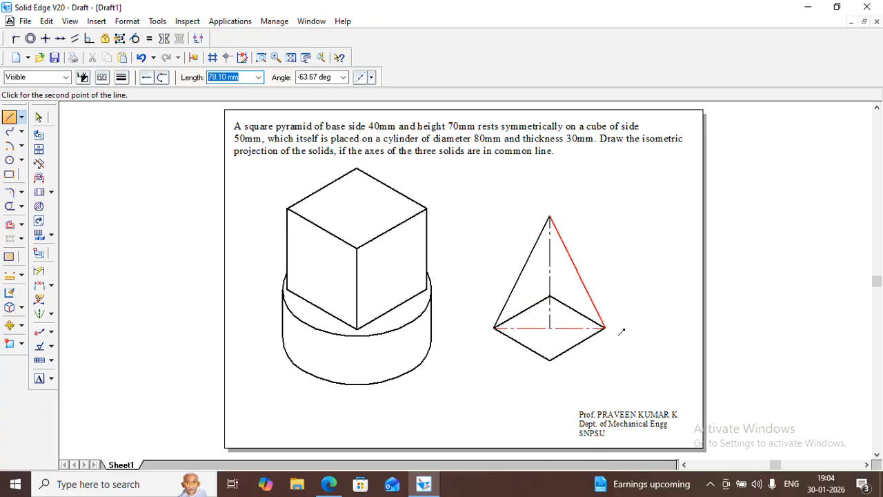
{"action": "left_click", "coordinate": [620, 333]}
{"action": "left_click", "coordinate": [550, 359]}
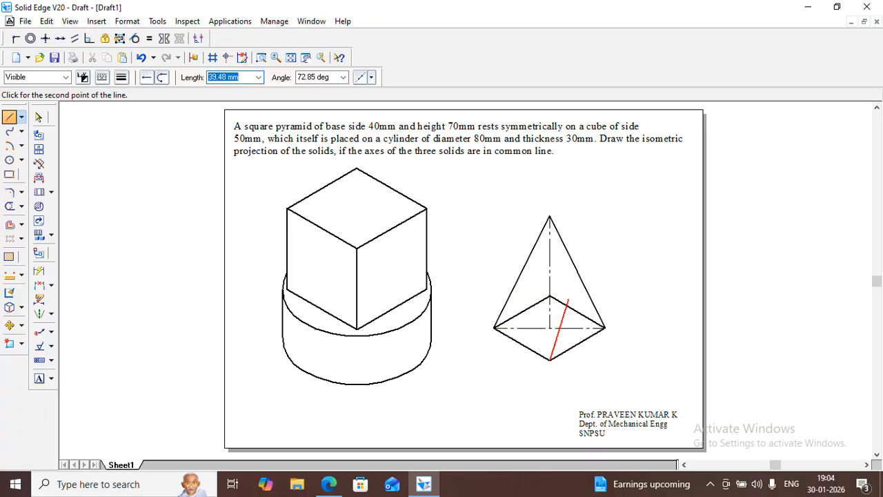
{"action": "left_click", "coordinate": [550, 217]}
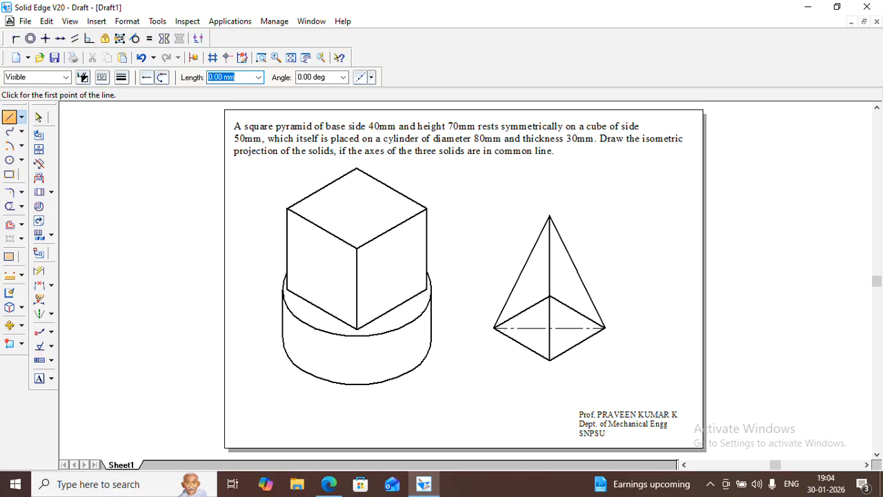
{"action": "left_click", "coordinate": [38, 118]}
{"action": "left_click", "coordinate": [532, 328]}
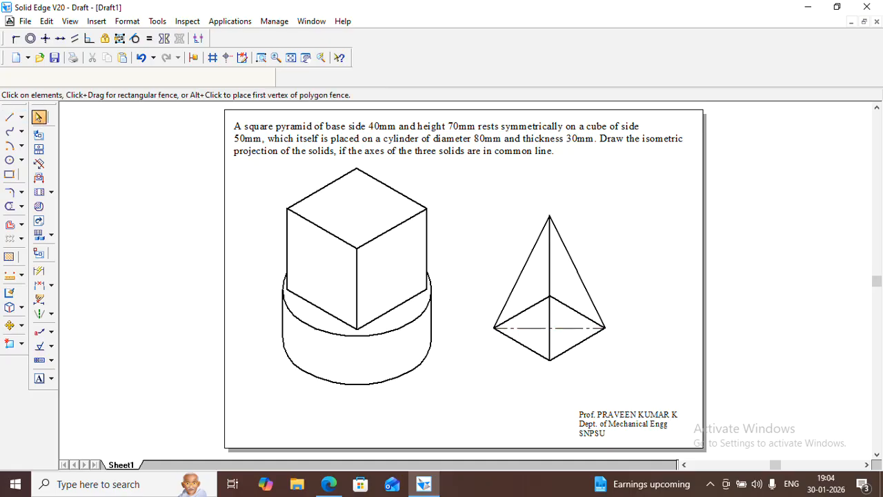
{"action": "key", "text": "Delete"}
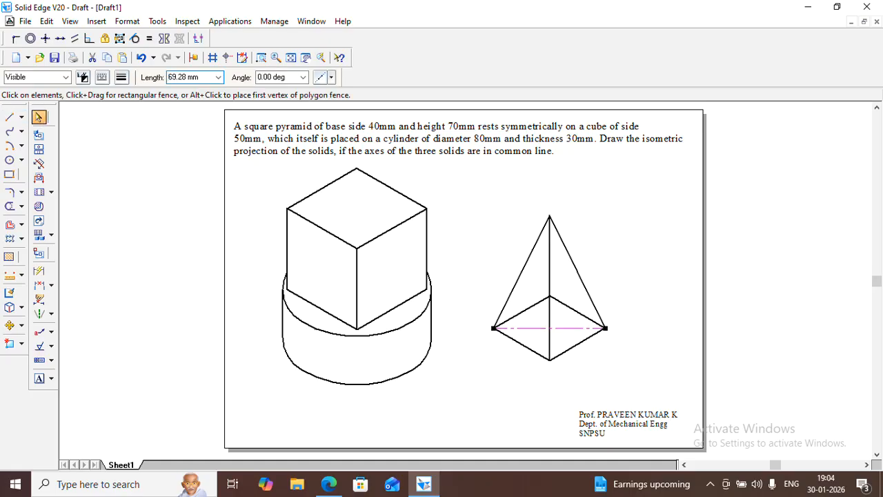
{"action": "key", "text": "Escape"}
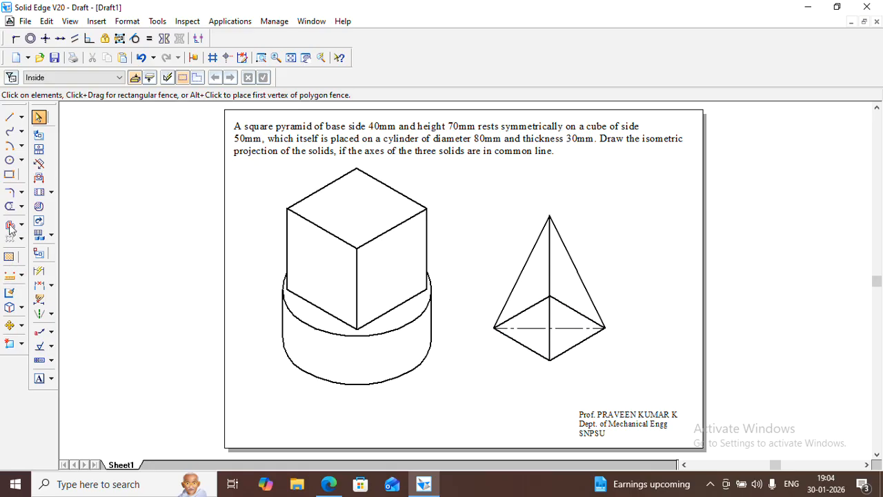
Step: Move the cube and cylinder together about 8 mm left and 35 mm down on the sheet
{"action": "left_click", "coordinate": [9, 325]}
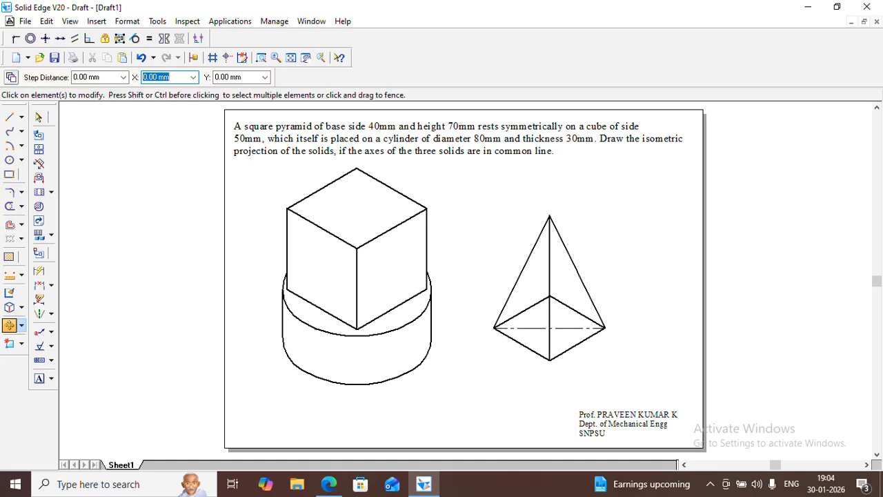
{"action": "left_click_drag", "start_coordinate": [252, 410], "coordinate": [458, 149]}
{"action": "left_click", "coordinate": [357, 290]}
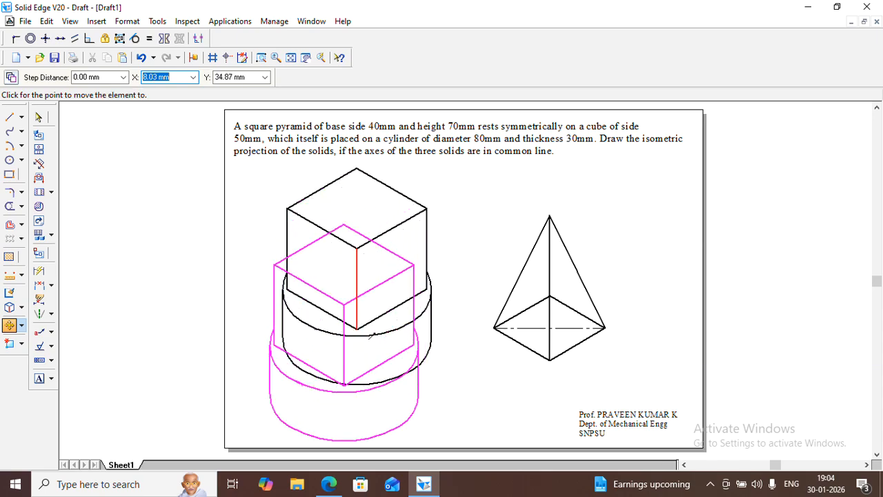
{"action": "left_click", "coordinate": [343, 346]}
{"action": "left_click", "coordinate": [39, 118]}
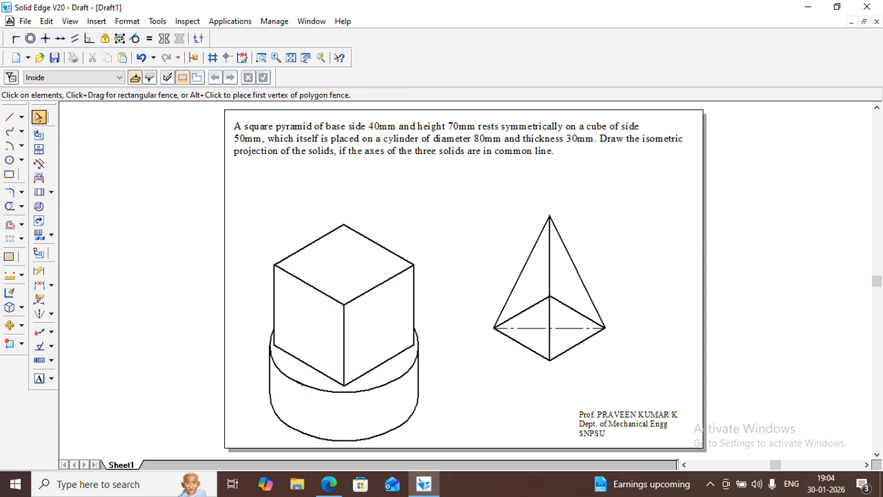
{"action": "left_click_drag", "start_coordinate": [456, 182], "coordinate": [662, 390]}
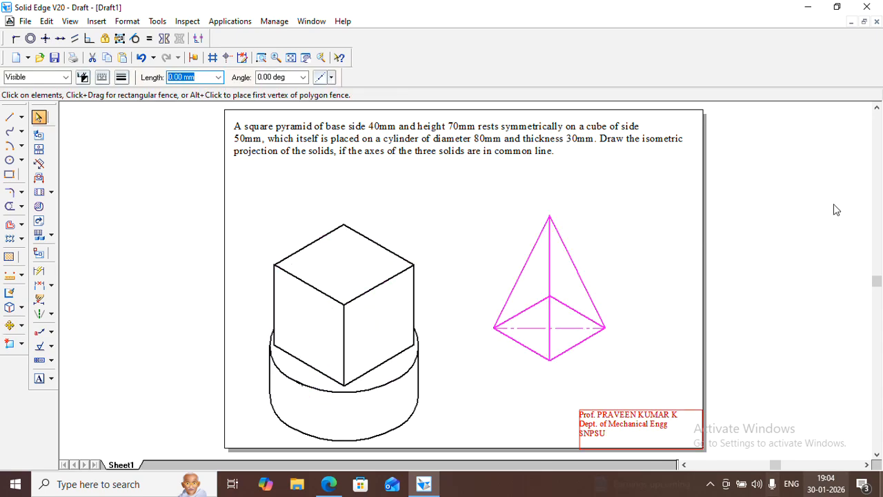
{"action": "left_click", "coordinate": [10, 325]}
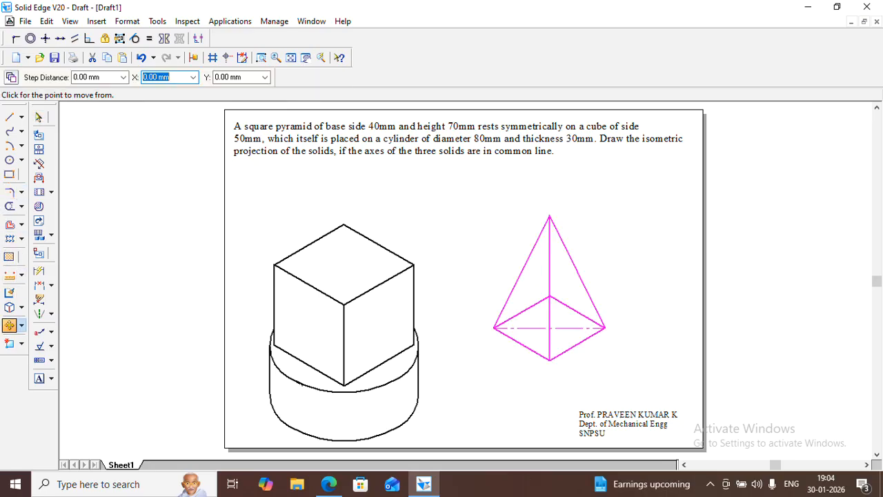
{"action": "left_click", "coordinate": [564, 332]}
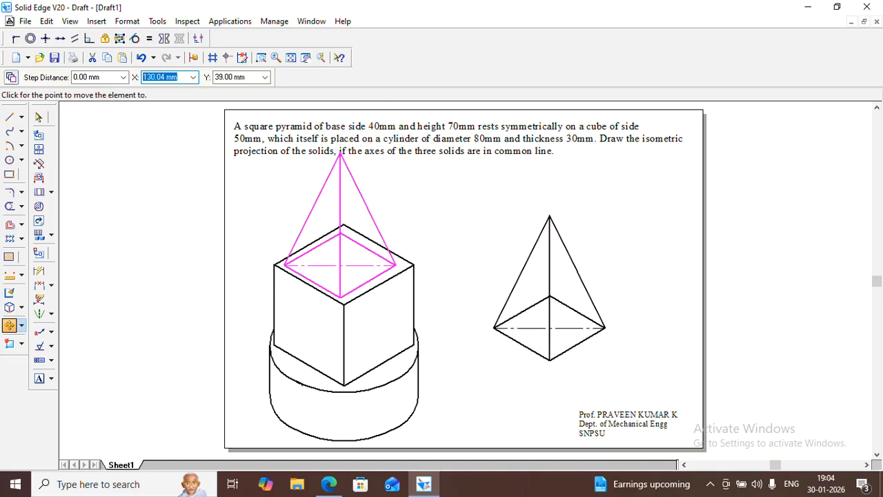
{"action": "key", "text": "Escape"}
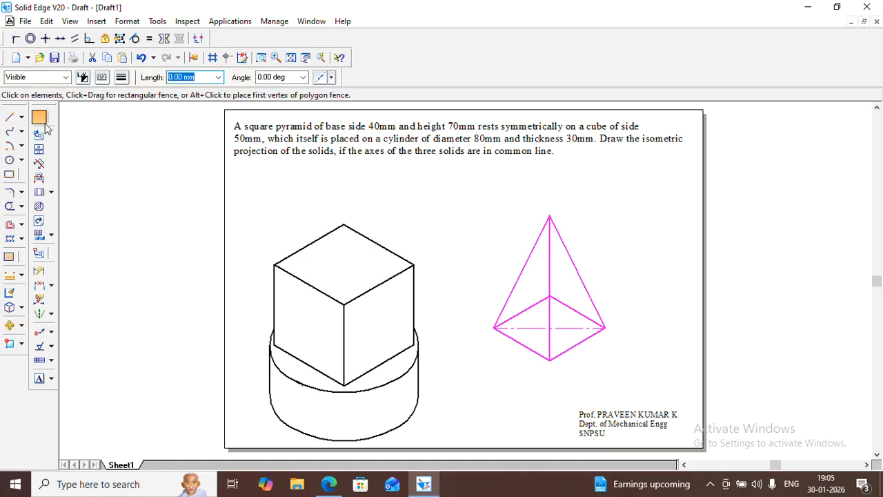
Step: Draw a horizontal diagonal across the cube's top face between its two side corners
{"action": "left_click", "coordinate": [10, 117]}
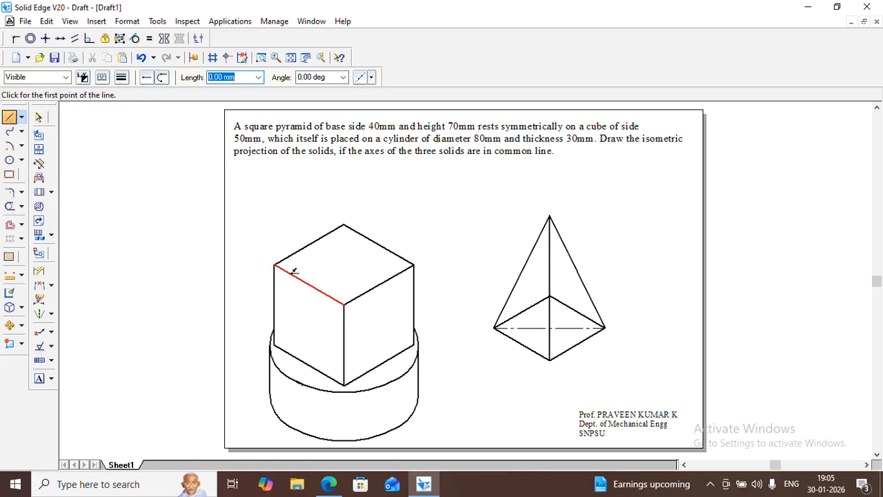
{"action": "left_click", "coordinate": [274, 265]}
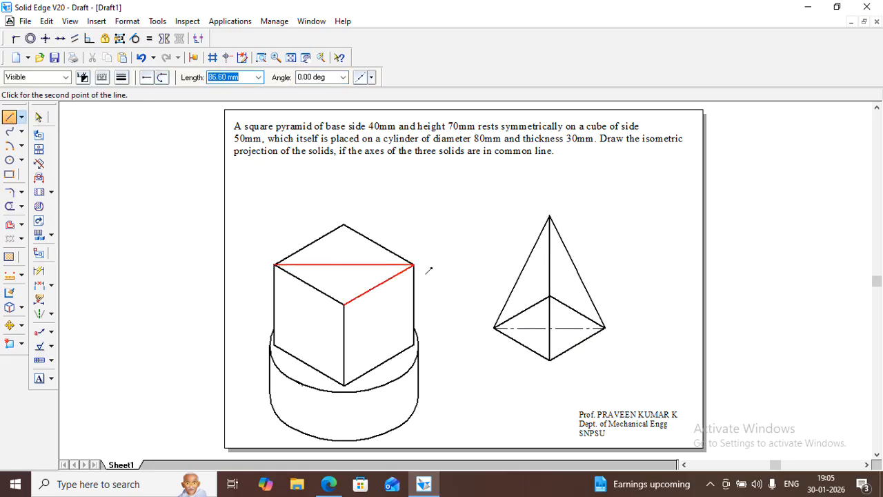
{"action": "left_click", "coordinate": [414, 265]}
{"action": "left_click", "coordinate": [39, 117]}
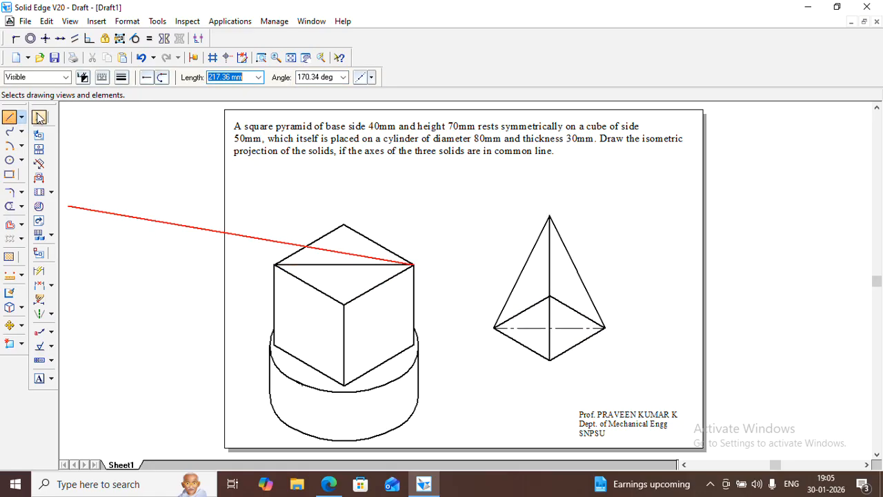
Step: Move the whole pyramid onto the cube, placing its base diagonal's midpoint on the midpoint of the cube's top diagonal
{"action": "left_click", "coordinate": [10, 325]}
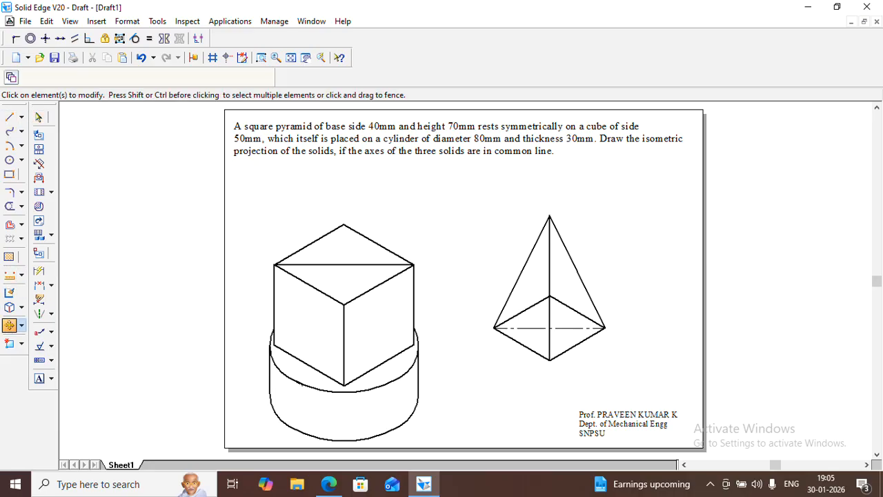
{"action": "left_click_drag", "start_coordinate": [490, 183], "coordinate": [638, 394]}
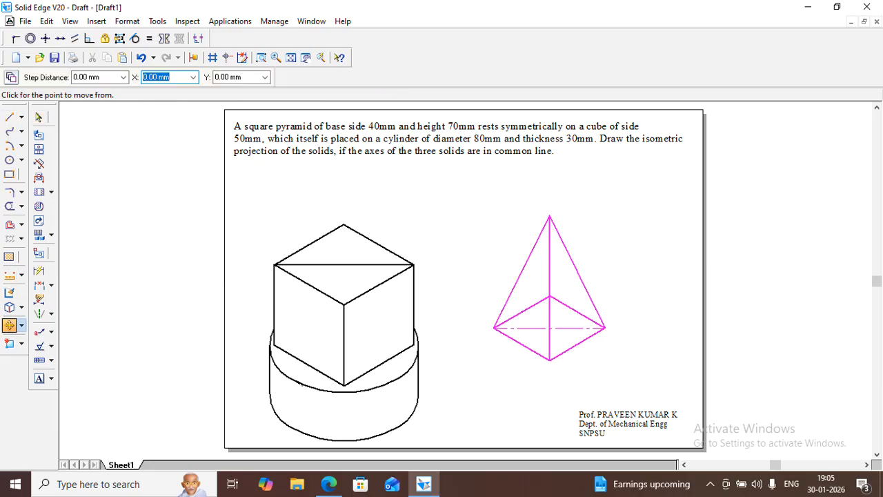
{"action": "left_click", "coordinate": [564, 331]}
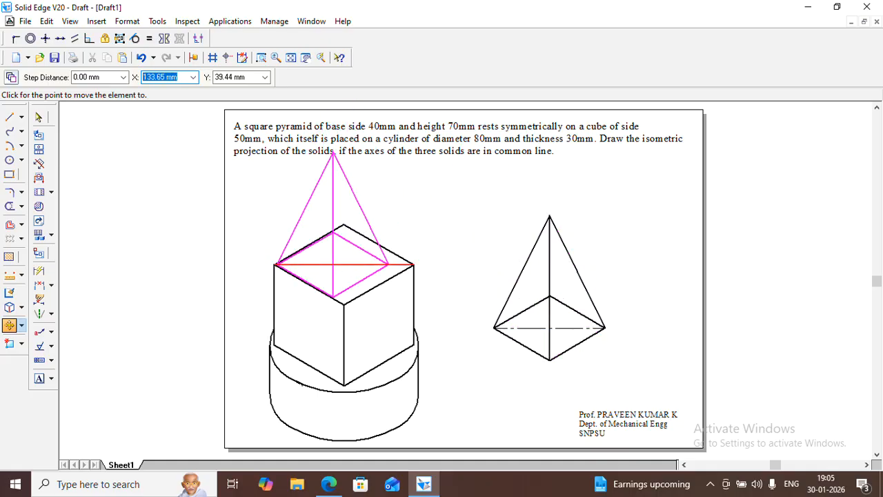
{"action": "left_click", "coordinate": [358, 268]}
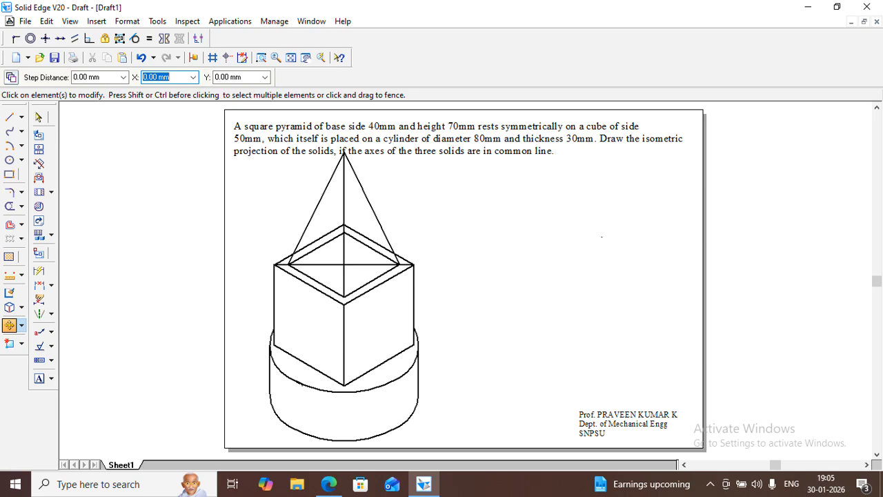
{"action": "left_click", "coordinate": [38, 117]}
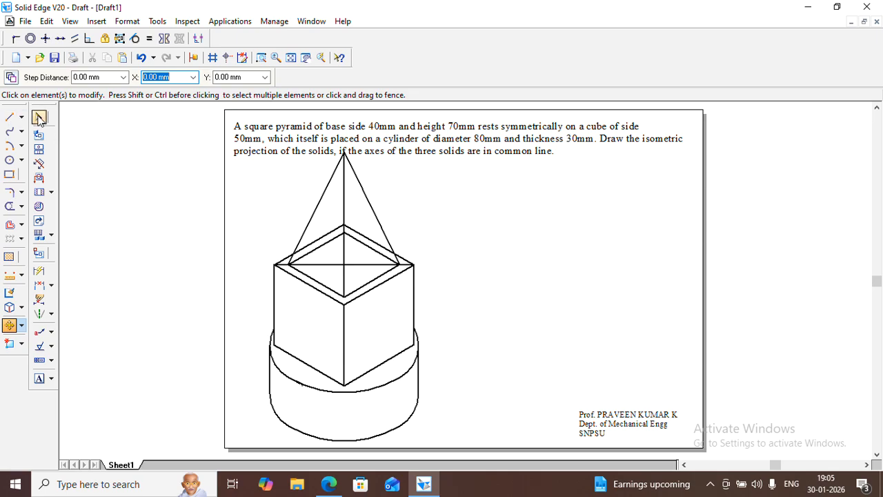
Step: Delete the pyramid's two hidden rear base edges and the horizontal diagonals on the cube's top face
{"action": "left_click", "coordinate": [9, 207]}
{"action": "left_click", "coordinate": [38, 118]}
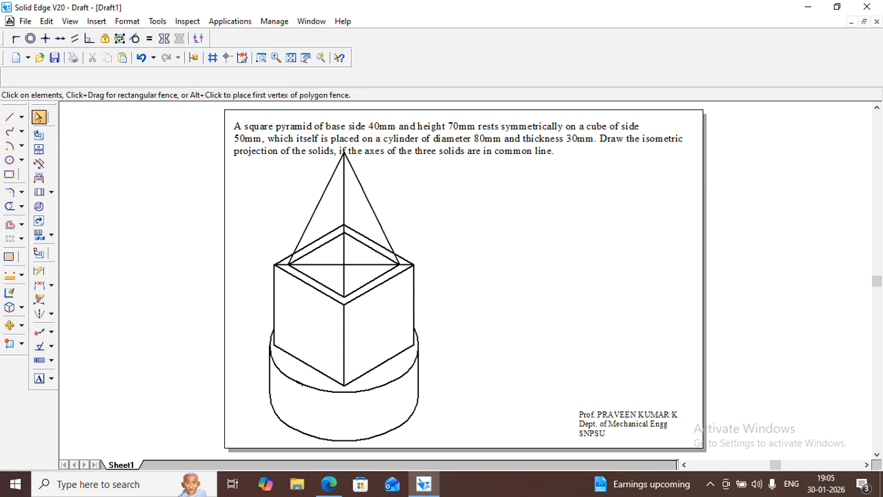
{"action": "left_click", "coordinate": [316, 248]}
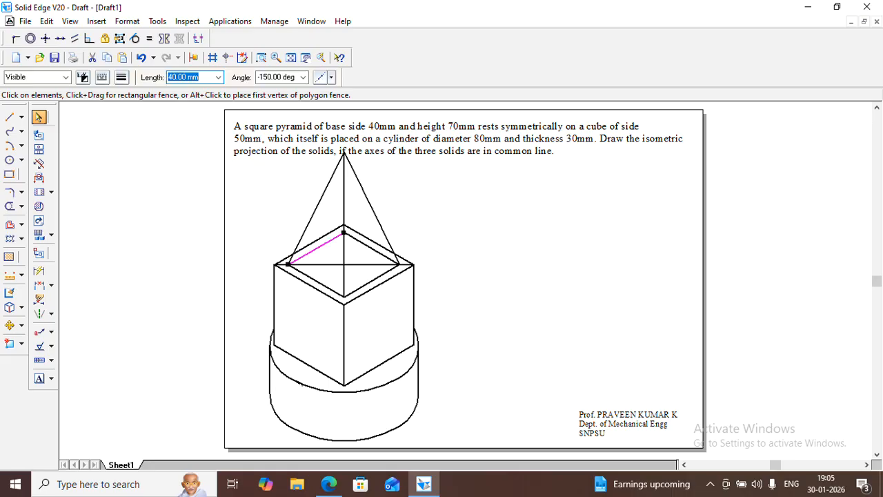
{"action": "key", "text": "Delete"}
{"action": "left_click", "coordinate": [372, 249]}
{"action": "key", "text": "Delete"}
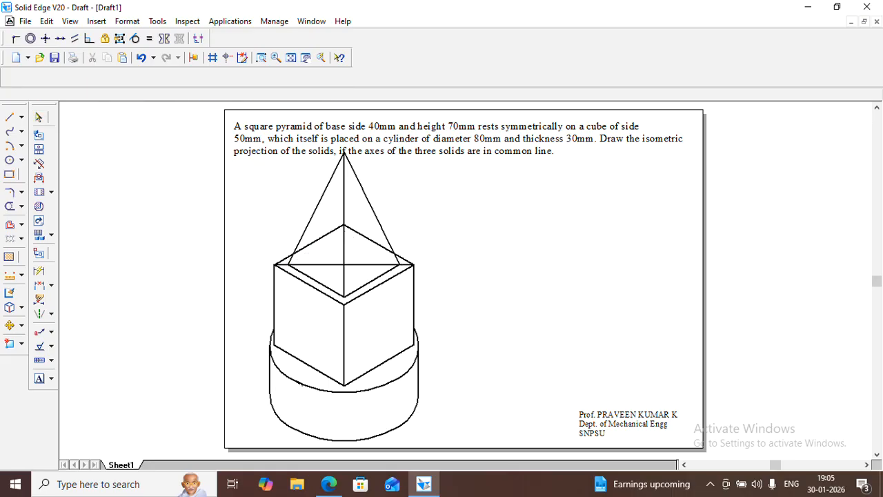
{"action": "left_click", "coordinate": [317, 264]}
{"action": "key", "text": "Delete"}
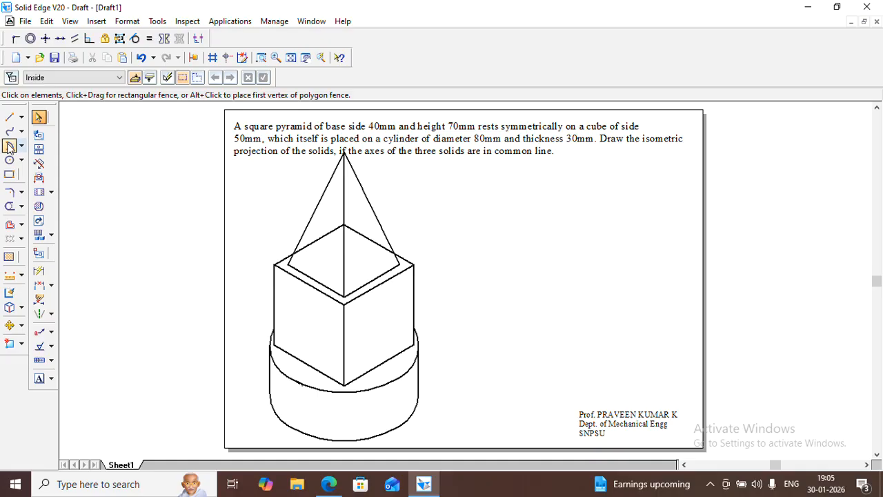
Step: Trim the parts of the cube's two rear top edges that are hidden behind the pyramid
{"action": "left_click", "coordinate": [9, 206]}
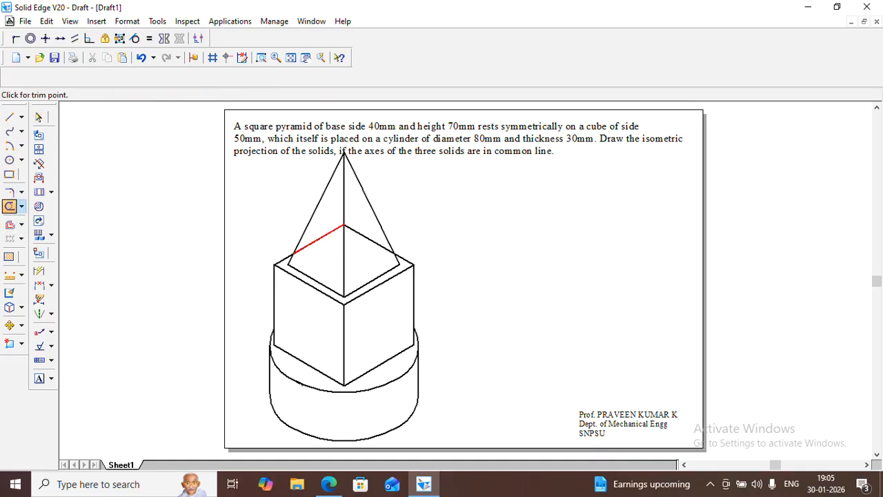
{"action": "left_click", "coordinate": [310, 244]}
{"action": "left_click", "coordinate": [376, 243]}
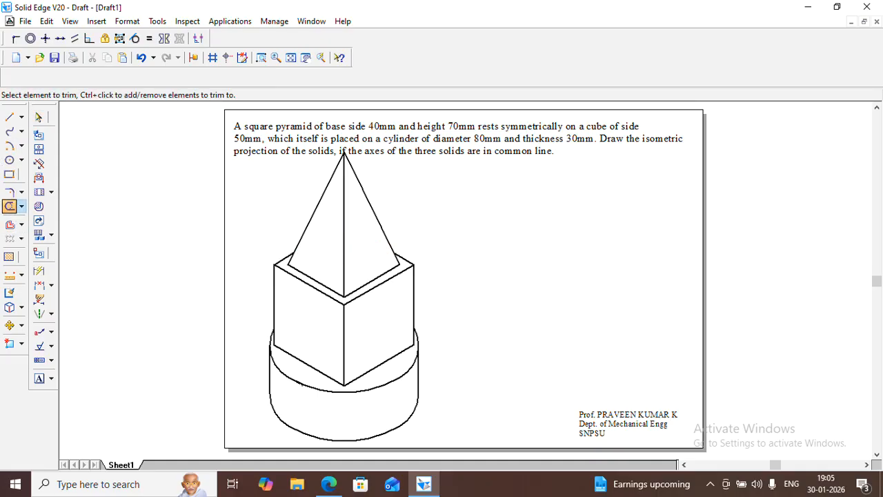
{"action": "left_click", "coordinate": [39, 117]}
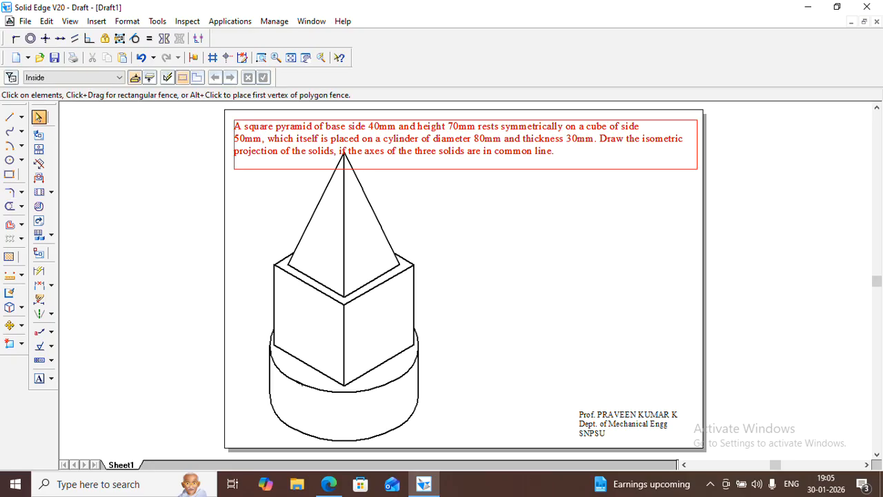
Step: Scale the complete assembly of pyramid, cube and cylinder by a factor of 0.82 about a point beside it
{"action": "left_click_drag", "start_coordinate": [237, 443], "coordinate": [484, 137]}
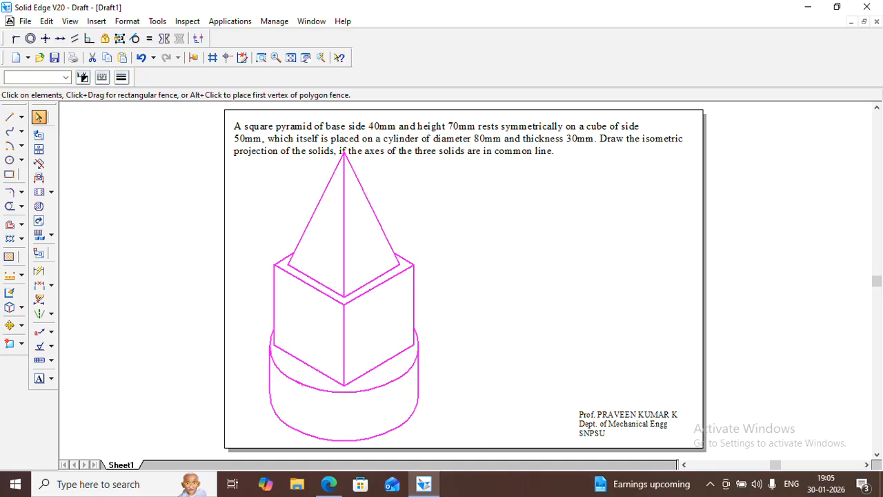
{"action": "left_click", "coordinate": [21, 325]}
{"action": "left_click", "coordinate": [57, 372]}
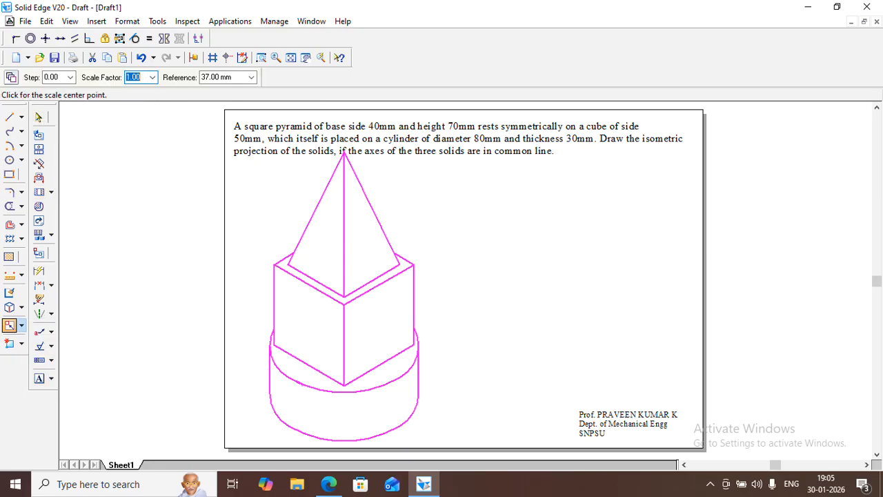
{"action": "type", "text": "0"}
{"action": "type", "text": "64"}
{"action": "key", "text": "Tab"}
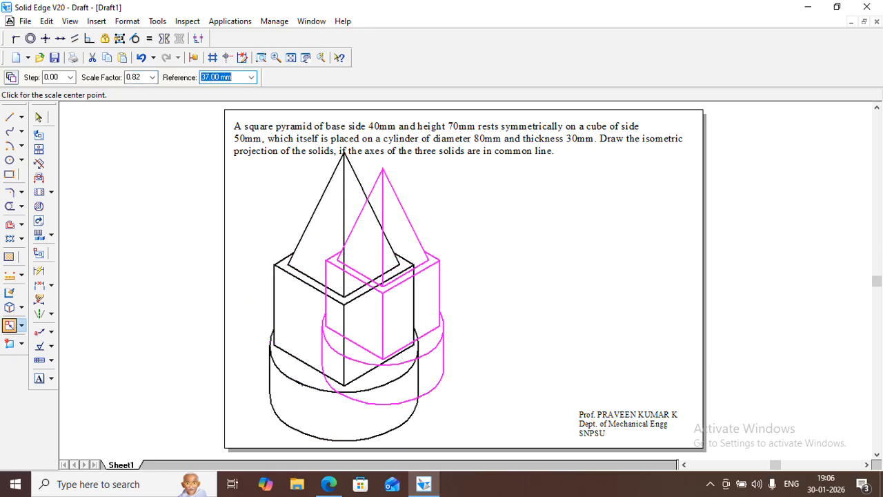
{"action": "left_click", "coordinate": [538, 261]}
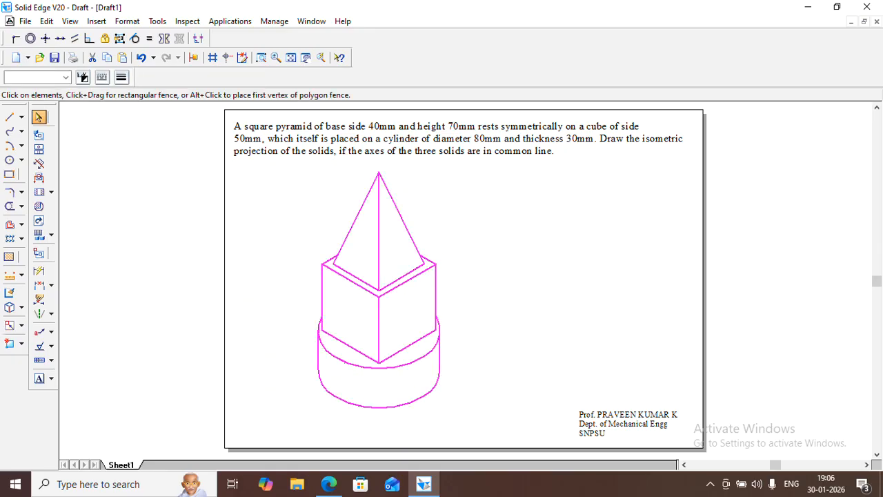
{"action": "left_click", "coordinate": [38, 118]}
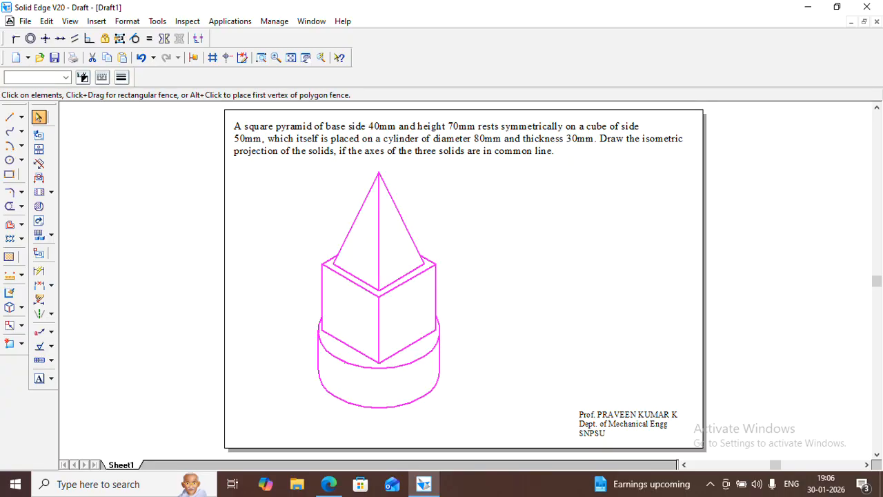
{"action": "key", "text": "Escape"}
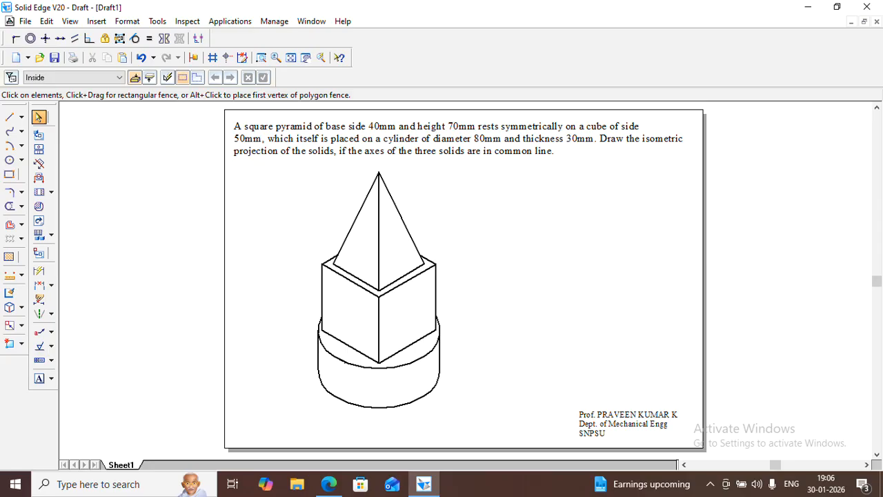